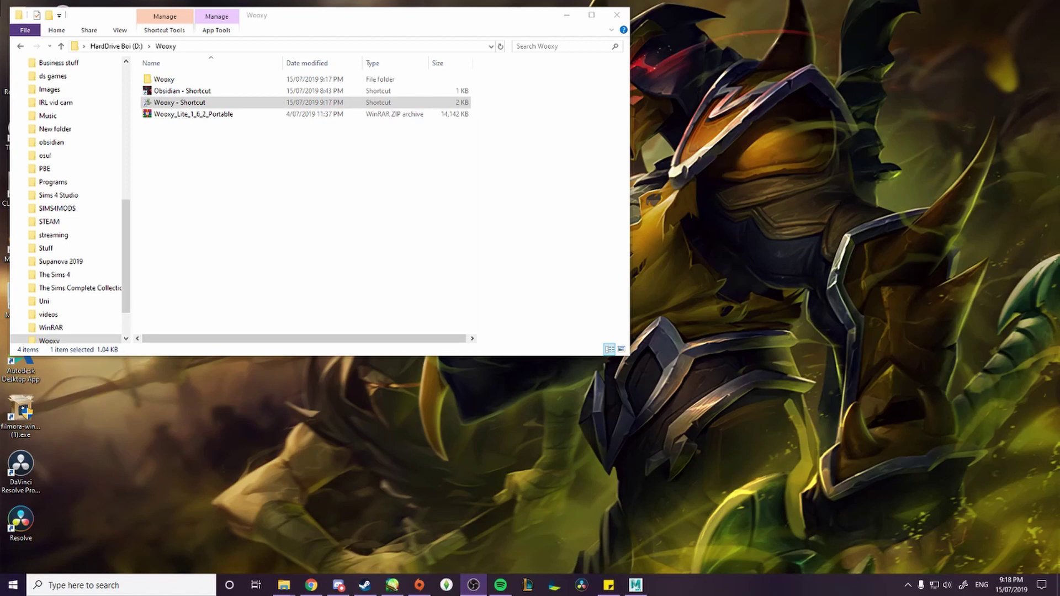
Launch Obsidian and open Zed.wad.client from D:\PBE\PBE after searching 'zed.wad'.
{"action": "left_click", "coordinate": [339, 163]}
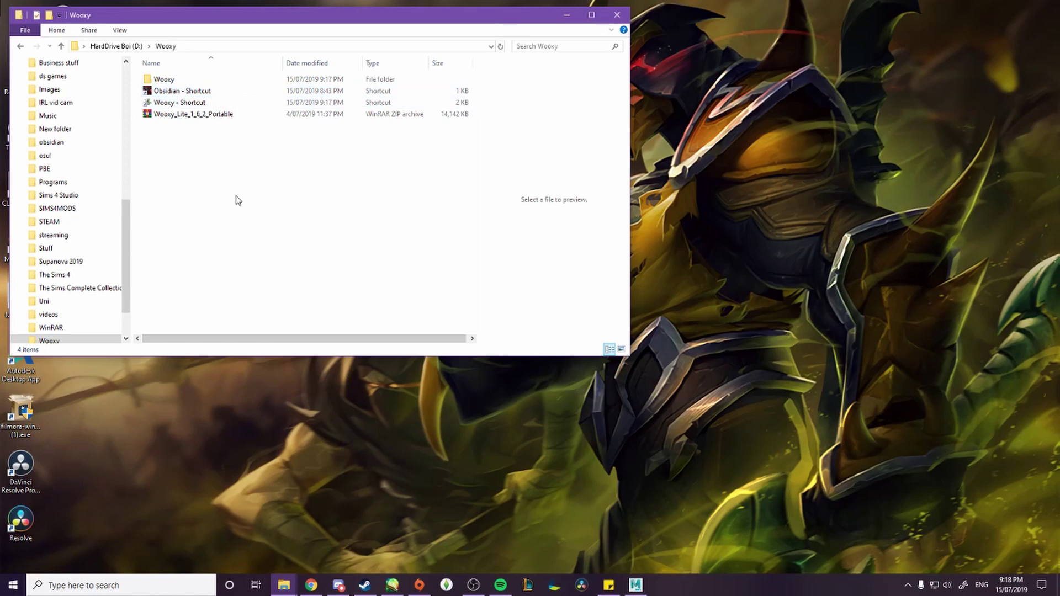
{"action": "double_click", "coordinate": [202, 92]}
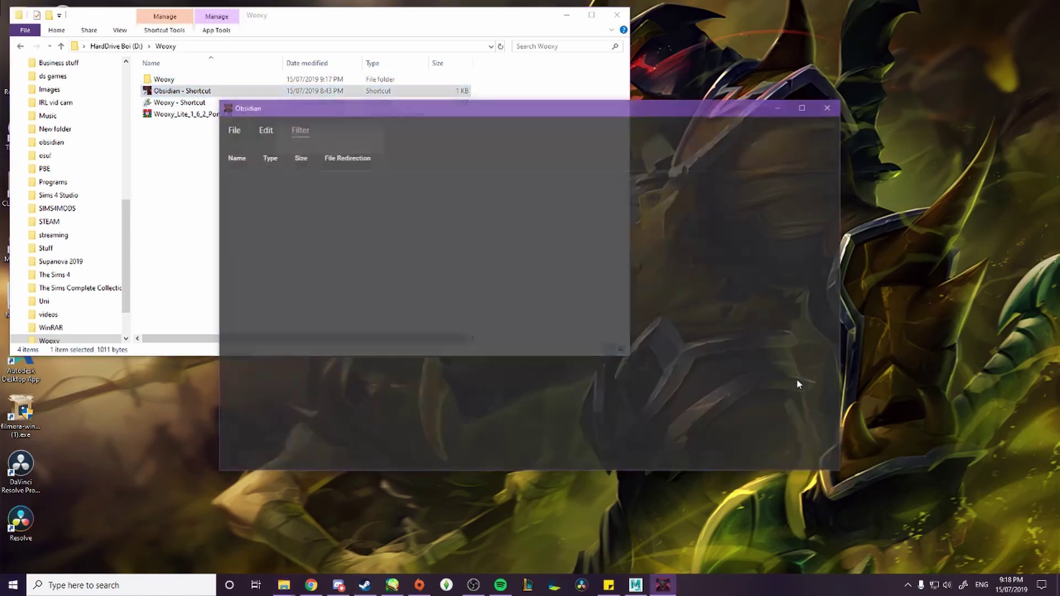
{"action": "left_click", "coordinate": [237, 131]}
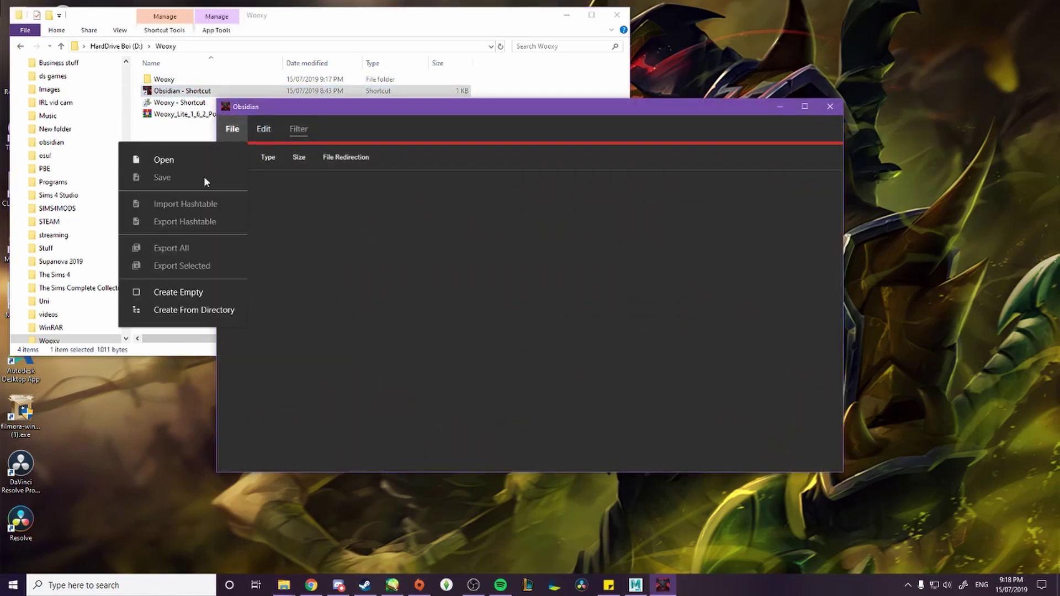
{"action": "left_click", "coordinate": [180, 155]}
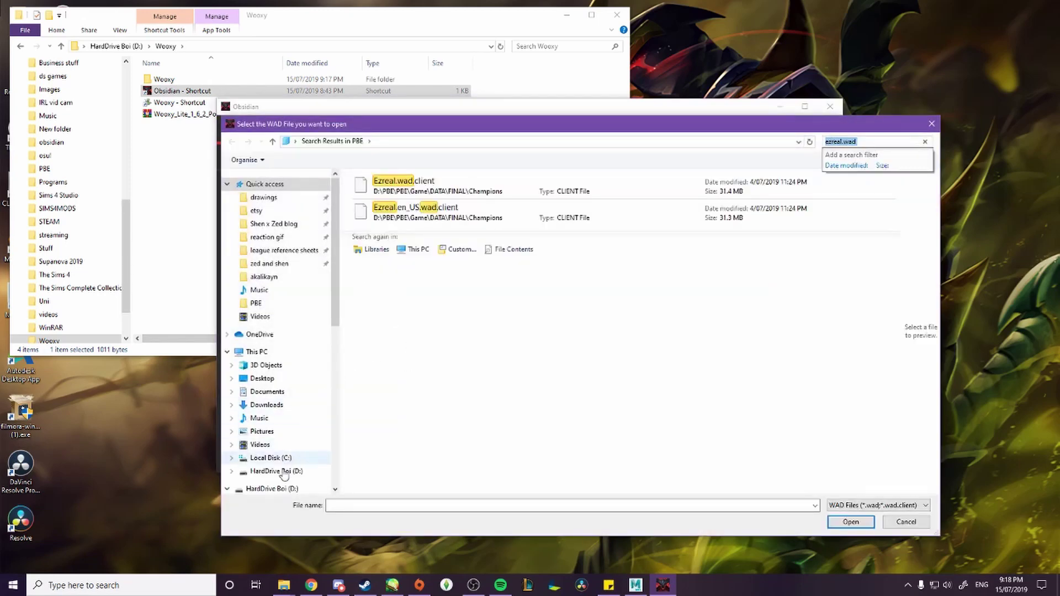
{"action": "left_click", "coordinate": [276, 470]}
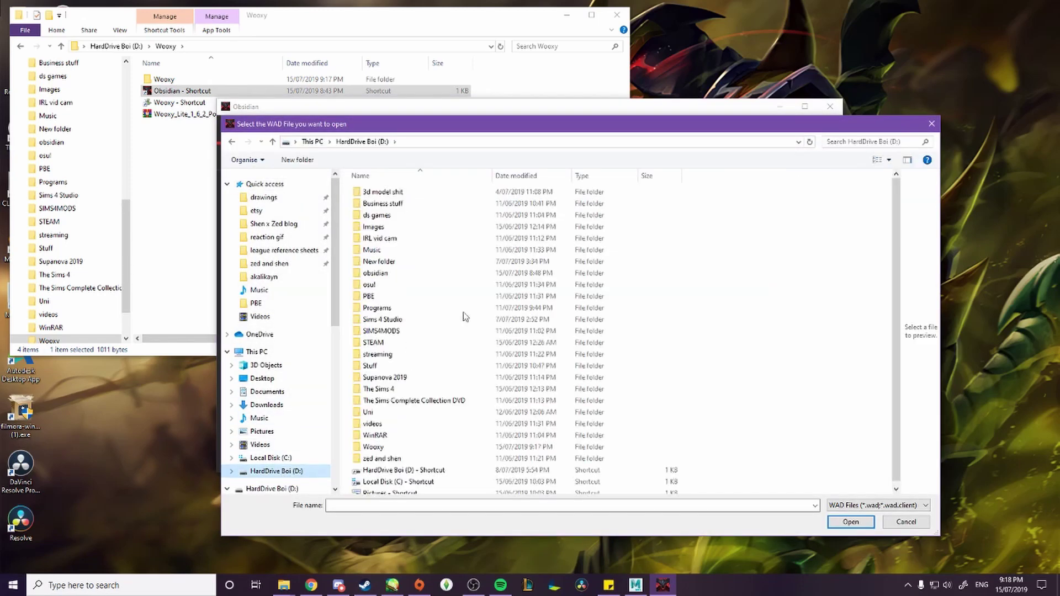
{"action": "double_click", "coordinate": [369, 297]}
{"action": "double_click", "coordinate": [369, 192]}
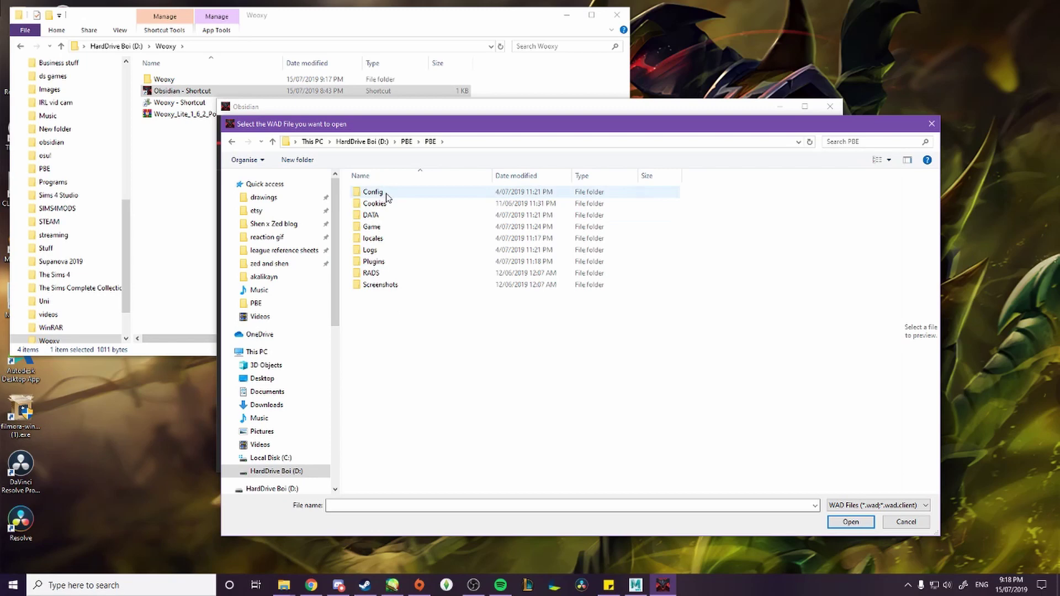
{"action": "left_click", "coordinate": [868, 142]}
{"action": "type", "text": "zed.wad"}
{"action": "left_click", "coordinate": [509, 188]}
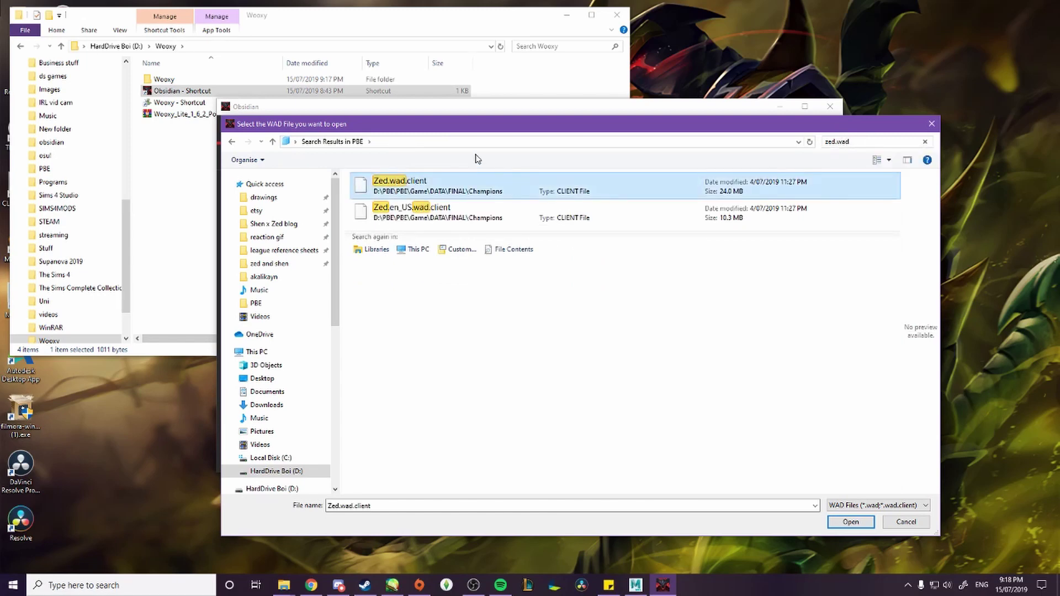
{"action": "left_click", "coordinate": [850, 521]}
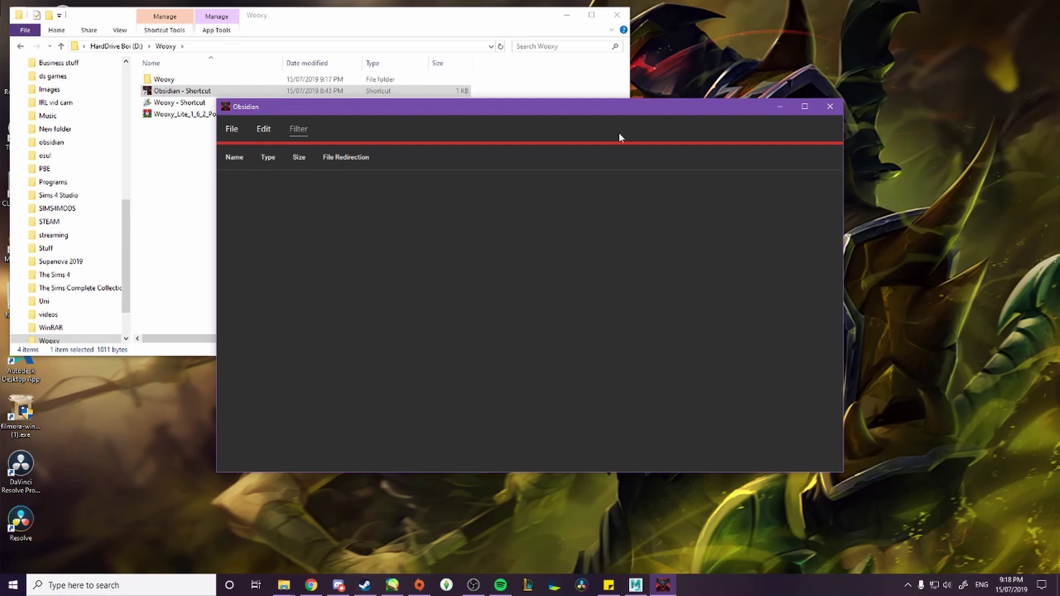
Export all archive files into a new zed folder under '3d model shit'.
{"action": "left_click", "coordinate": [229, 128]}
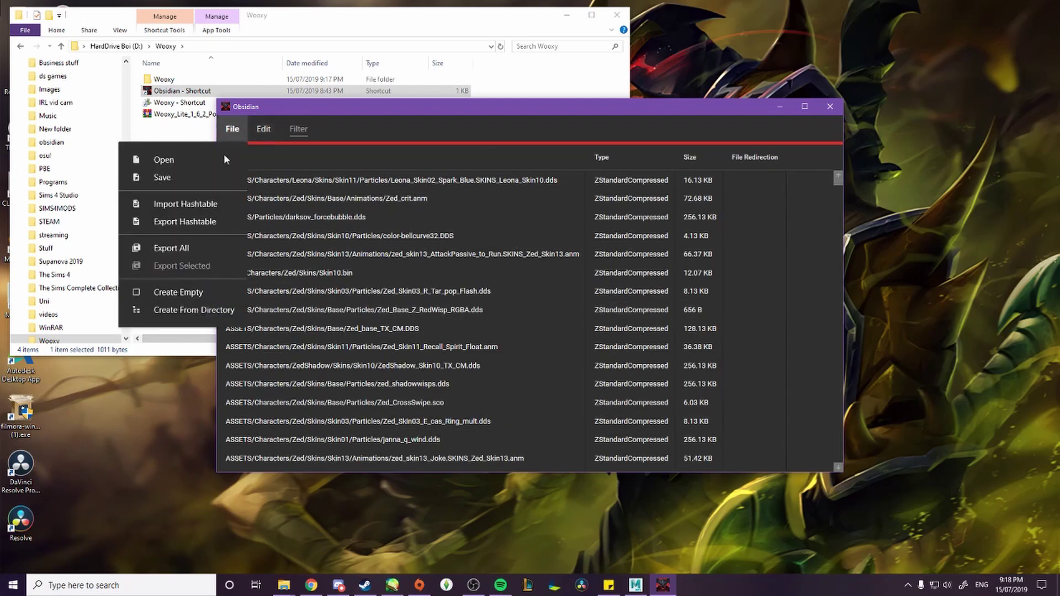
{"action": "left_click", "coordinate": [194, 247]}
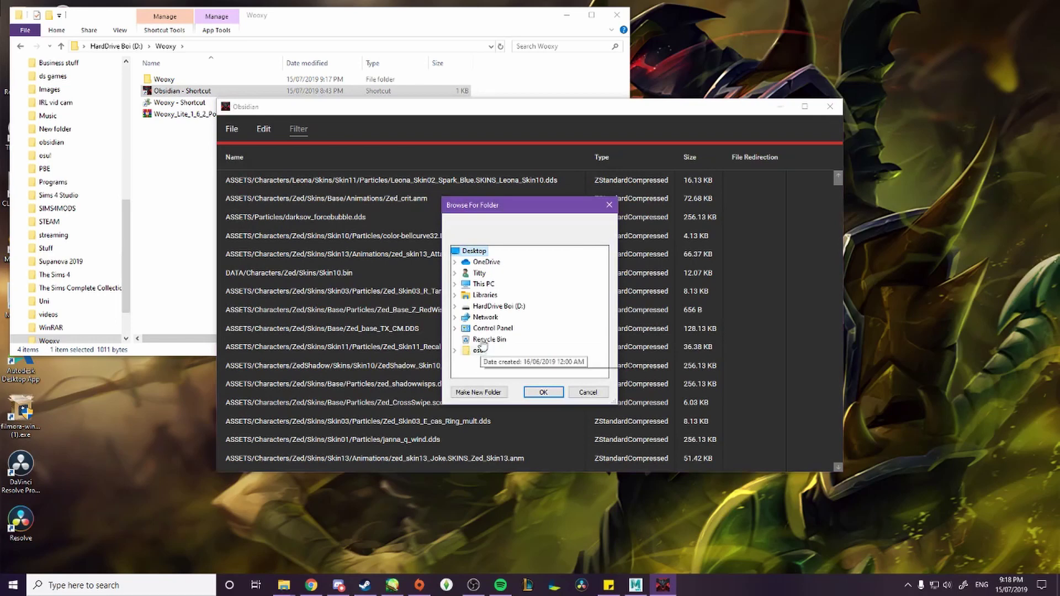
{"action": "double_click", "coordinate": [496, 307]}
{"action": "scroll", "coordinate": [493, 267], "scroll_direction": "up", "scroll_amount": 3}
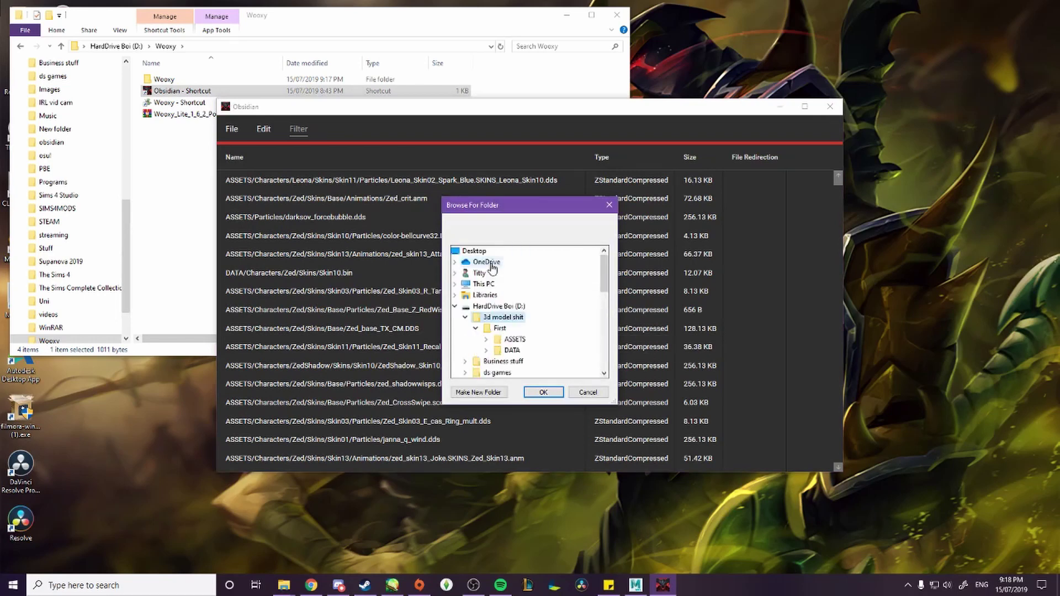
{"action": "left_click", "coordinate": [478, 328]}
{"action": "left_click", "coordinate": [478, 391]}
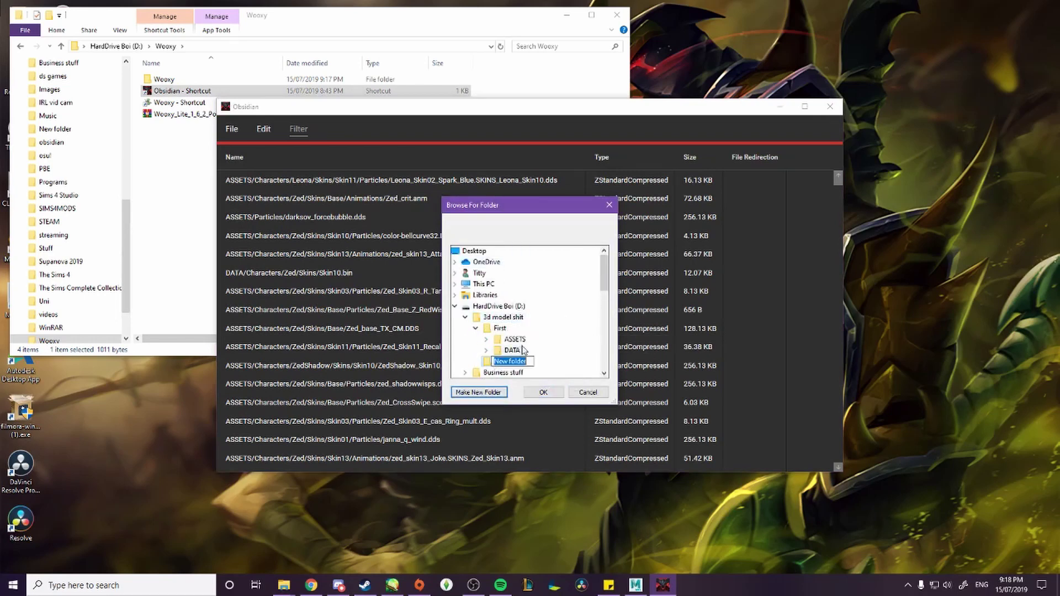
{"action": "type", "text": "F"}
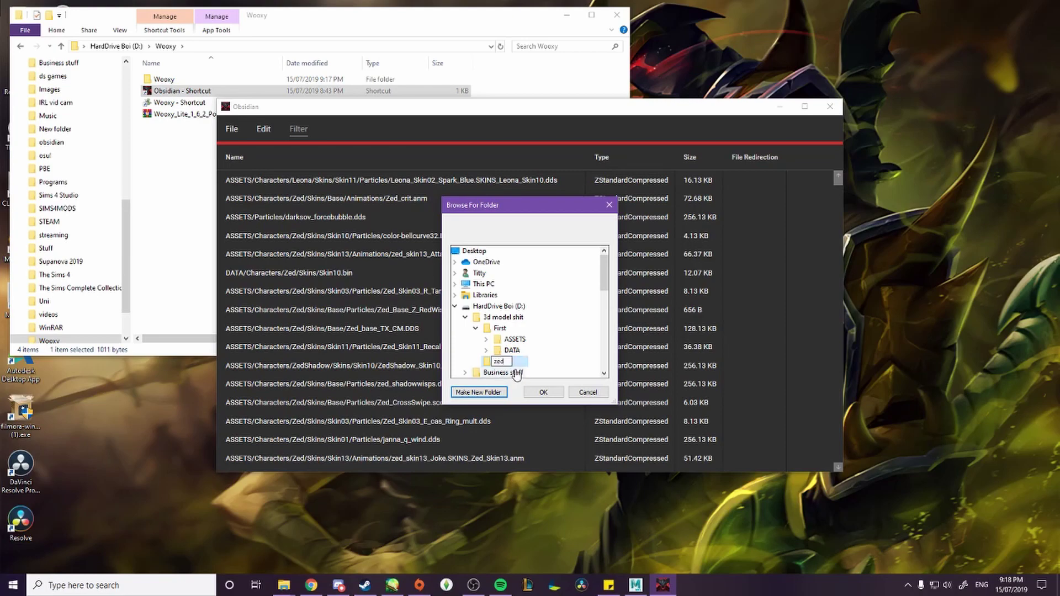
{"action": "left_click", "coordinate": [543, 392]}
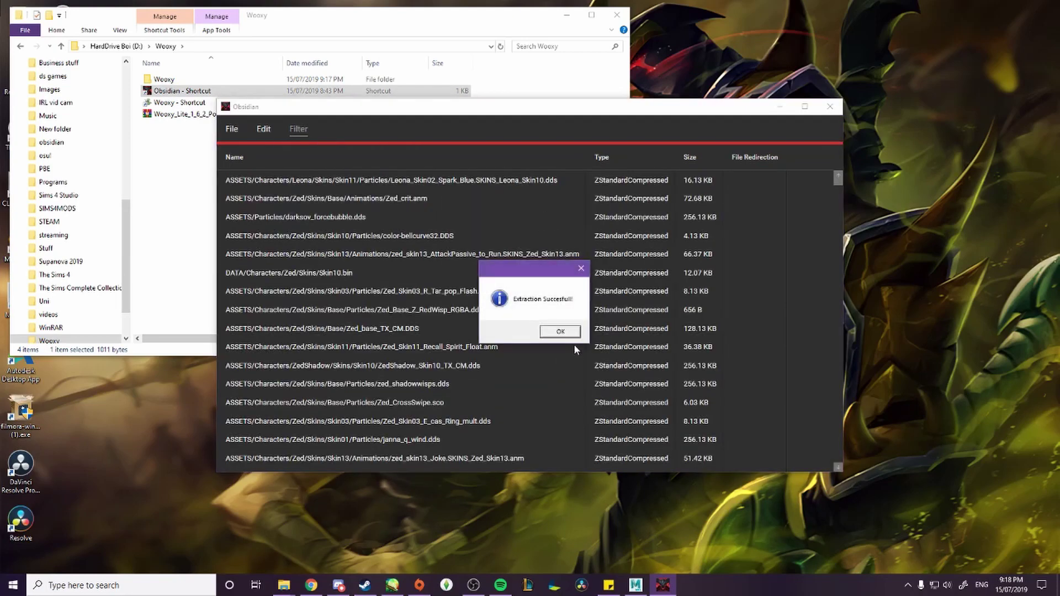
Dismiss the extraction success message and close Obsidian.
{"action": "left_click", "coordinate": [578, 332]}
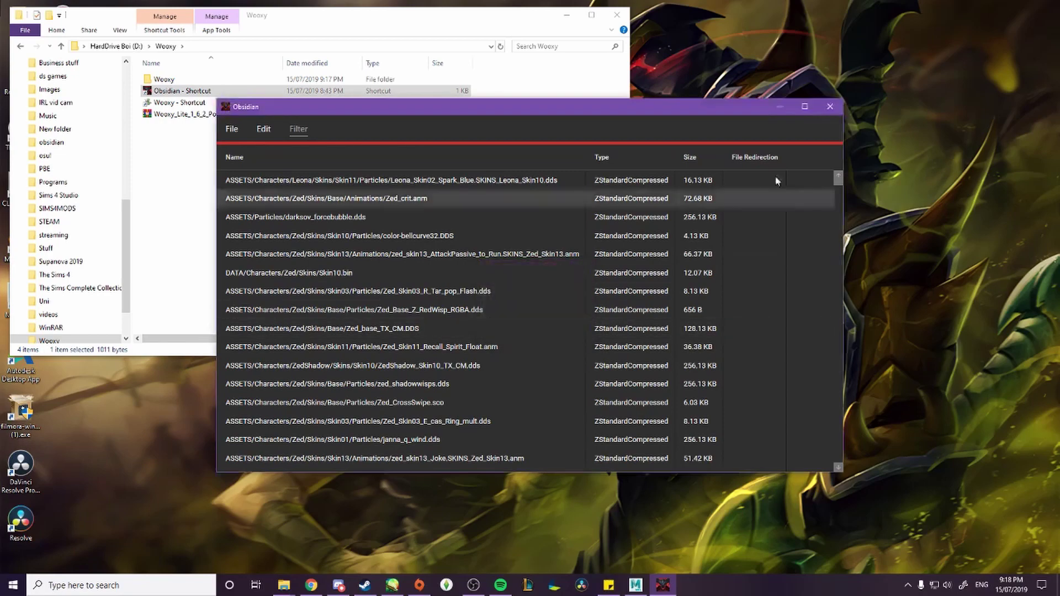
{"action": "left_click", "coordinate": [829, 106]}
{"action": "left_click", "coordinate": [208, 146]}
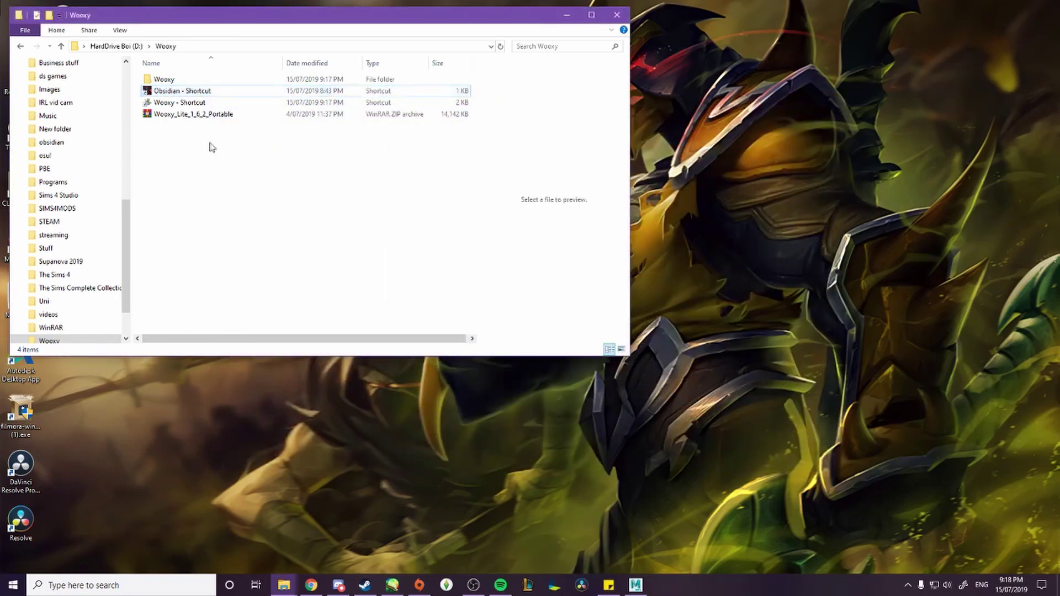
Launch Wooxy, save the default first-run options, and open Creation studio's Model viewer/converter.
{"action": "double_click", "coordinate": [178, 103]}
{"action": "left_click_drag", "start_coordinate": [519, 197], "coordinate": [500, 120]}
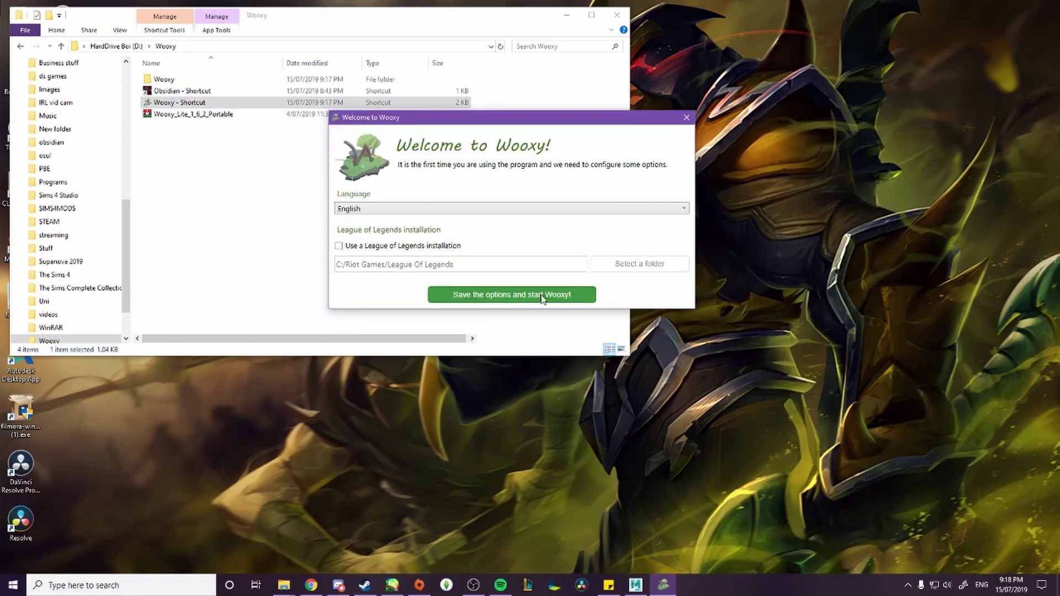
{"action": "left_click", "coordinate": [542, 299]}
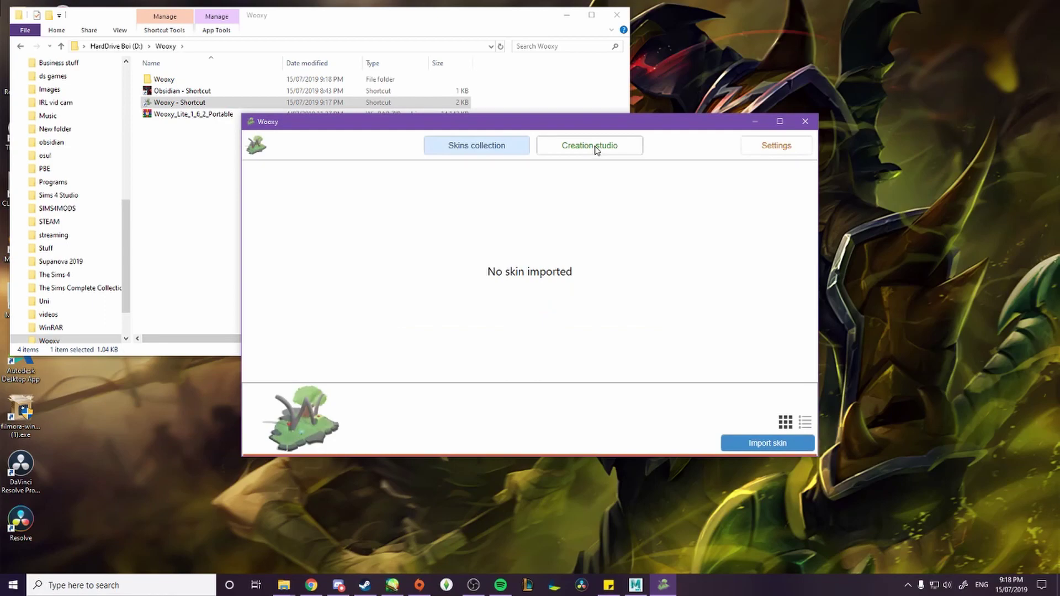
{"action": "left_click", "coordinate": [609, 150]}
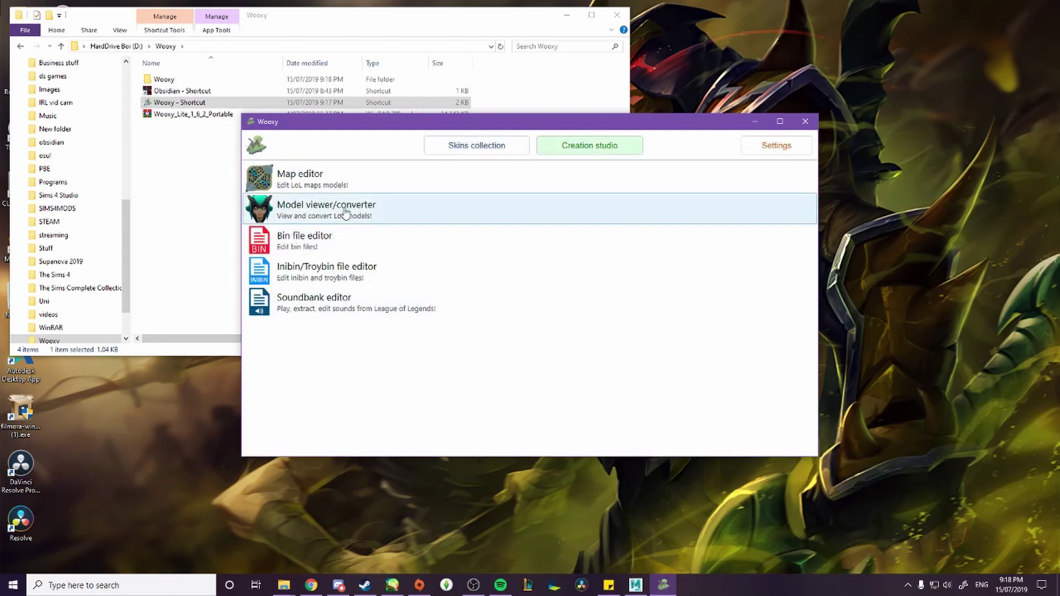
{"action": "left_click", "coordinate": [311, 218]}
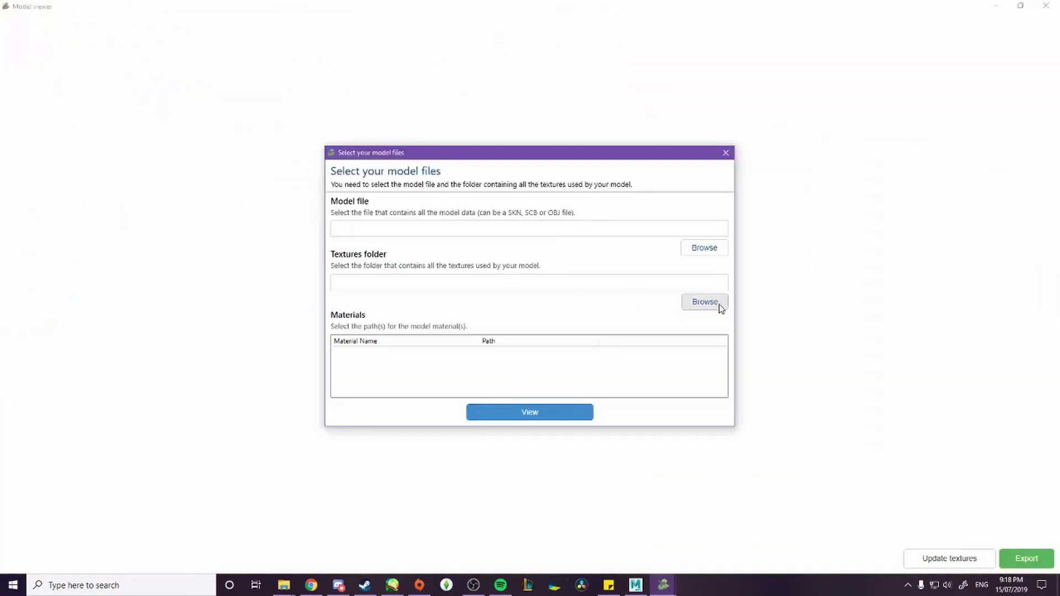
Load Zed_Skin13.SKINS_Zed_Skin13.skn from New folder\ASSETS\Characters\Zed\Skins\Skin13 as the model file.
{"action": "left_click", "coordinate": [704, 247]}
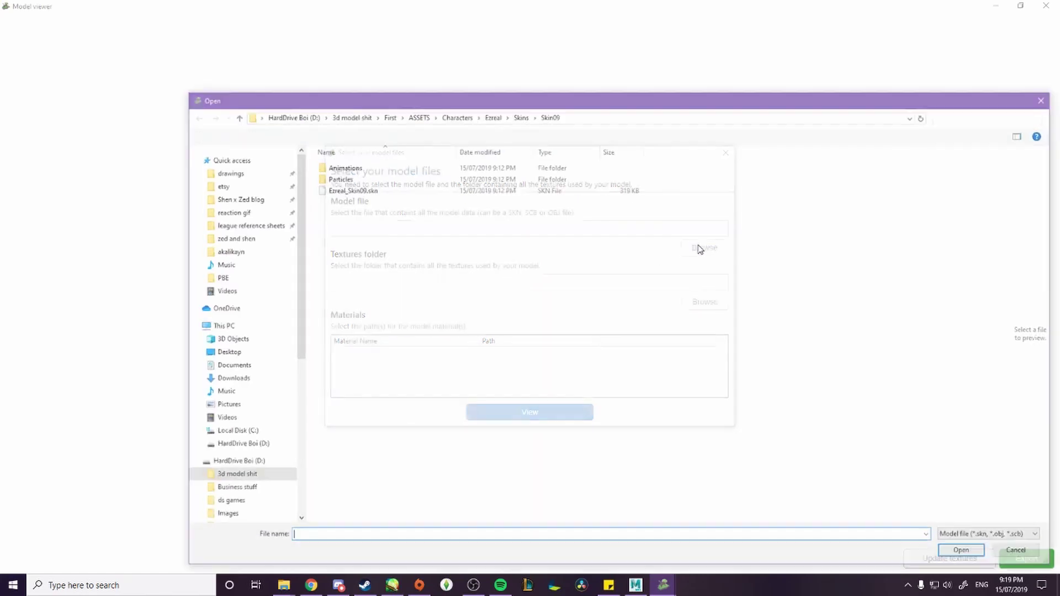
{"action": "left_click", "coordinate": [364, 115]}
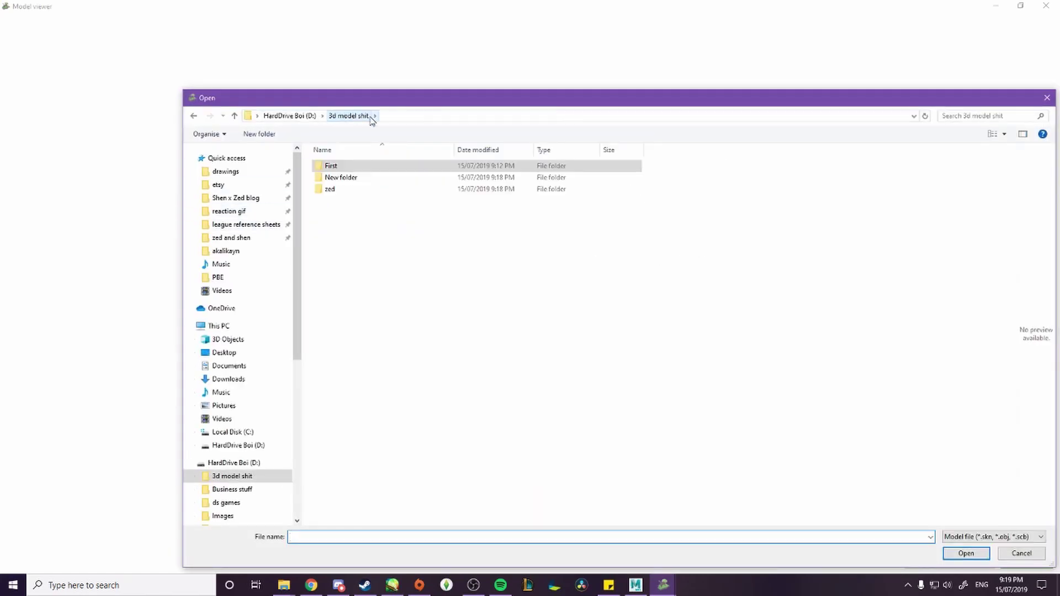
{"action": "double_click", "coordinate": [339, 181]}
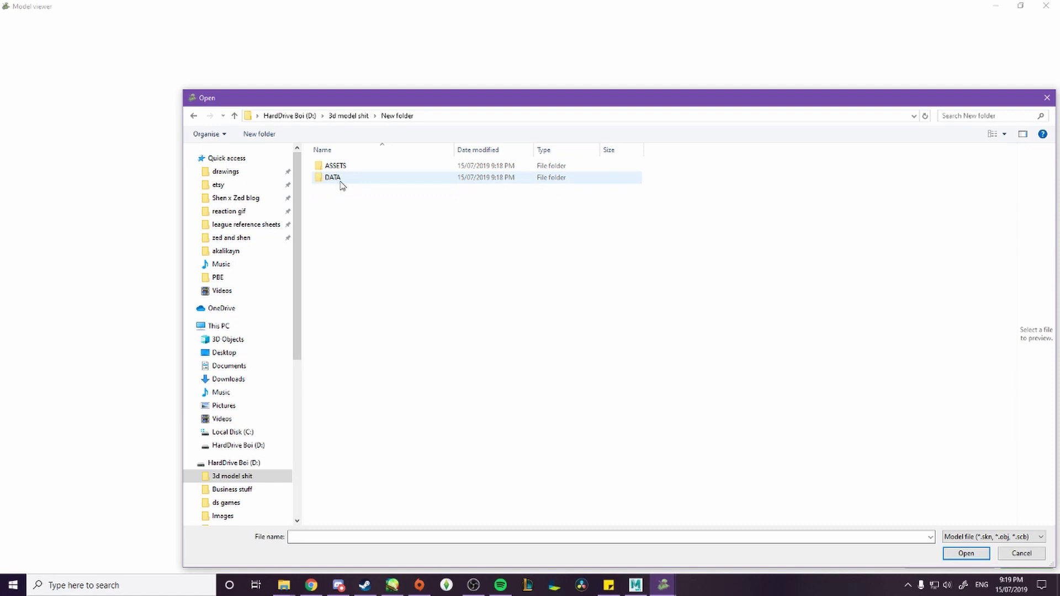
{"action": "left_click", "coordinate": [339, 169]}
{"action": "double_click", "coordinate": [339, 169]}
{"action": "double_click", "coordinate": [345, 167]}
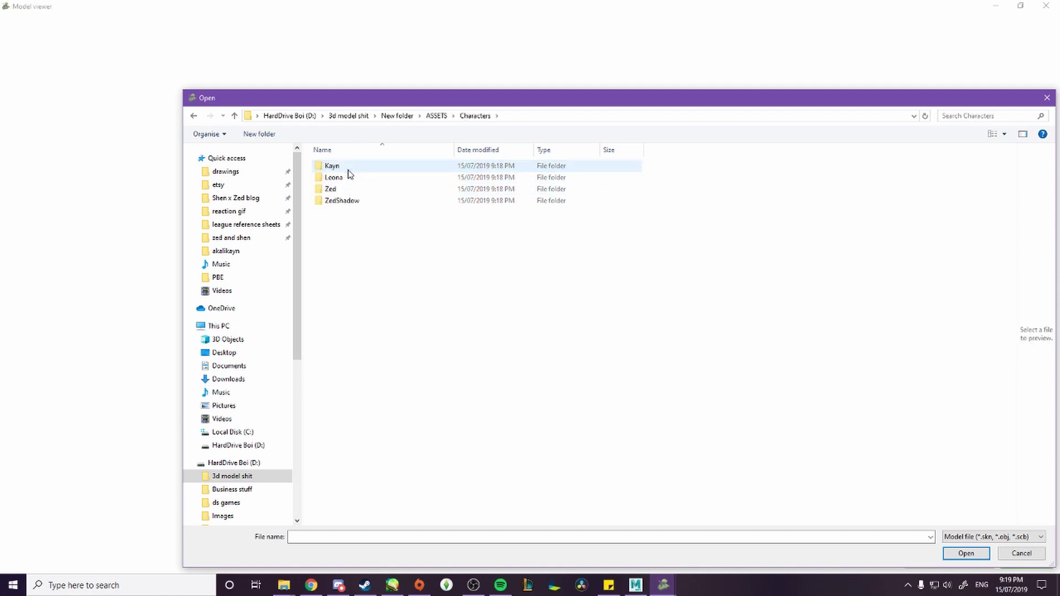
{"action": "double_click", "coordinate": [334, 189]}
{"action": "double_click", "coordinate": [335, 178]}
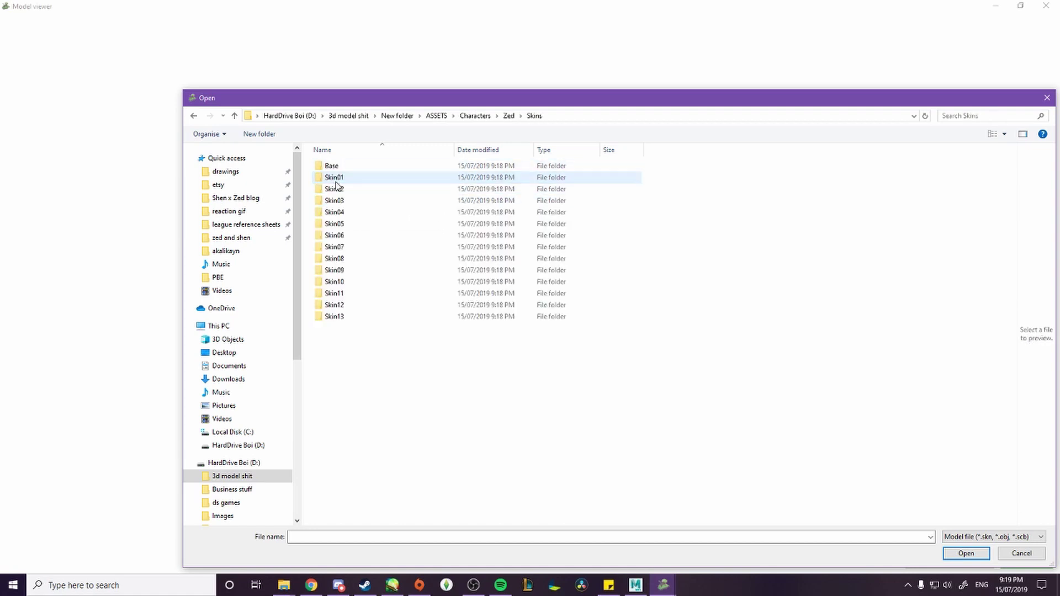
{"action": "double_click", "coordinate": [340, 311]}
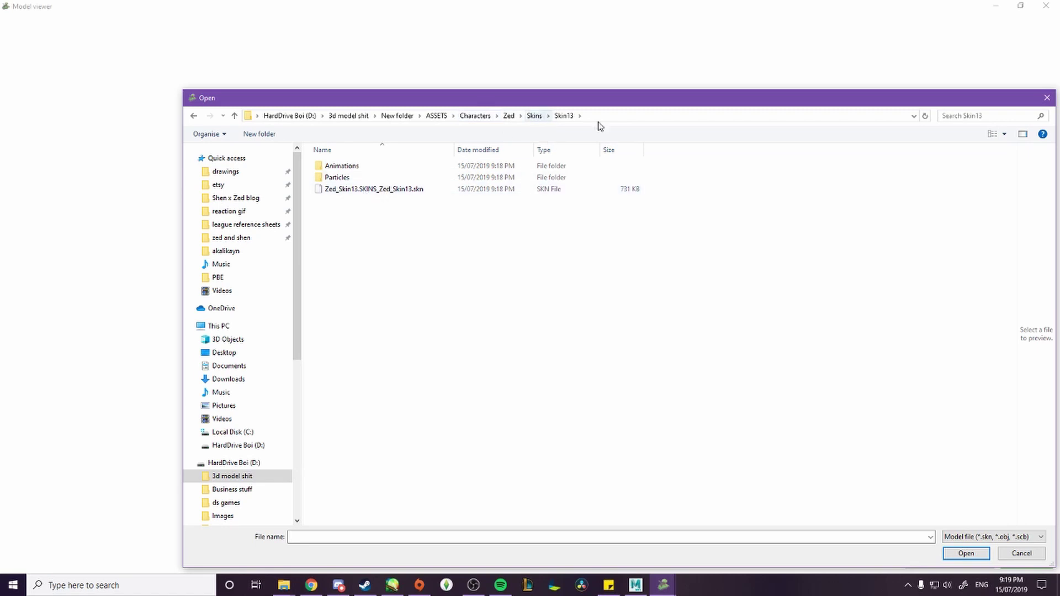
{"action": "left_click", "coordinate": [399, 190]}
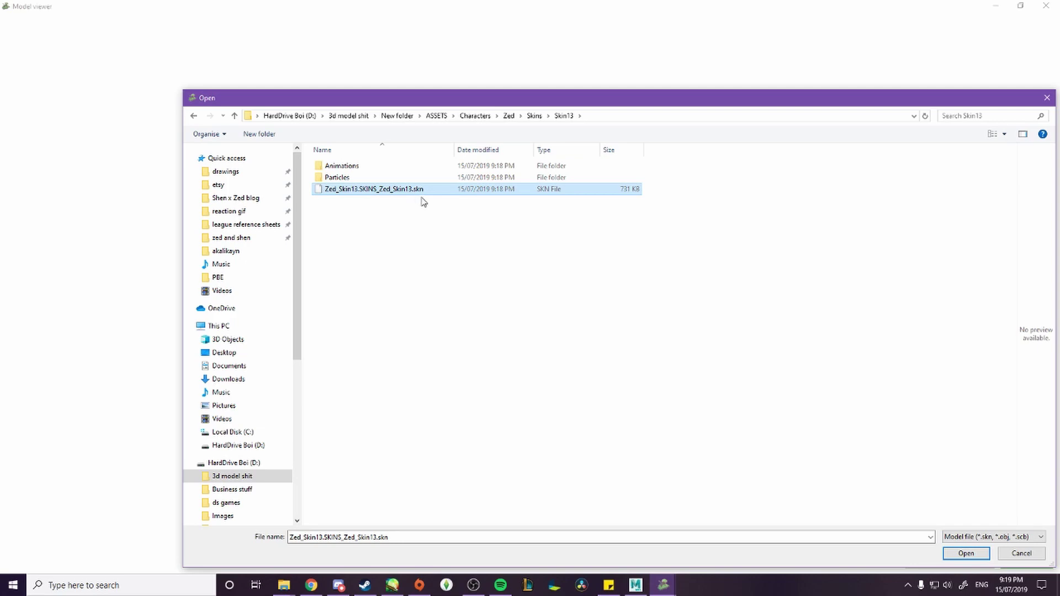
{"action": "left_click", "coordinate": [966, 553]}
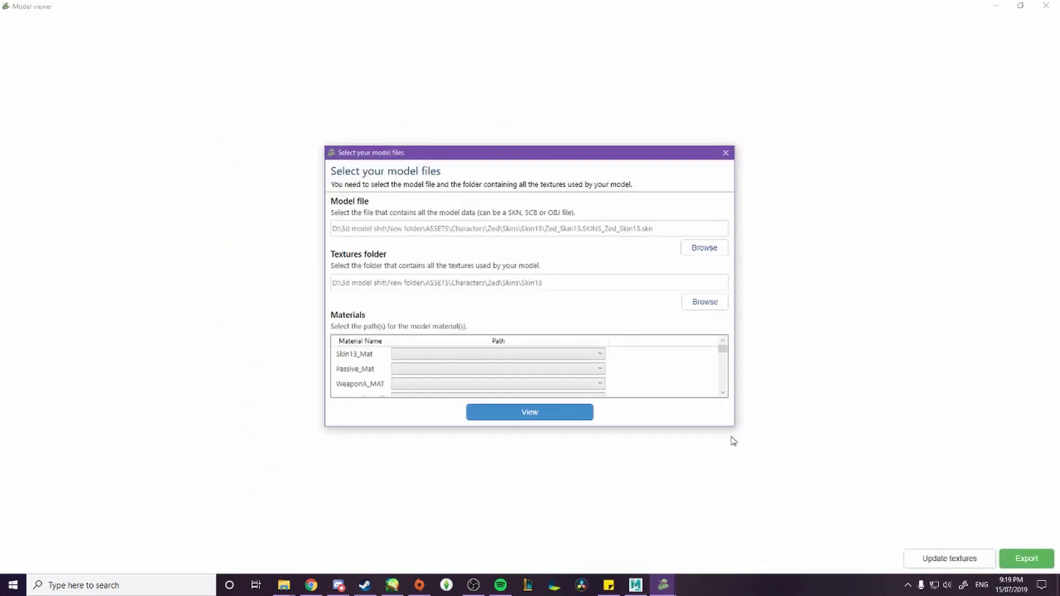
Leave Skin13_Mat and Hands_Mat textures unassigned, then view and rotate the untextured Zed model.
{"action": "left_click", "coordinate": [495, 352]}
{"action": "left_click", "coordinate": [497, 352]}
{"action": "scroll", "coordinate": [471, 374], "scroll_direction": "down", "scroll_amount": 3}
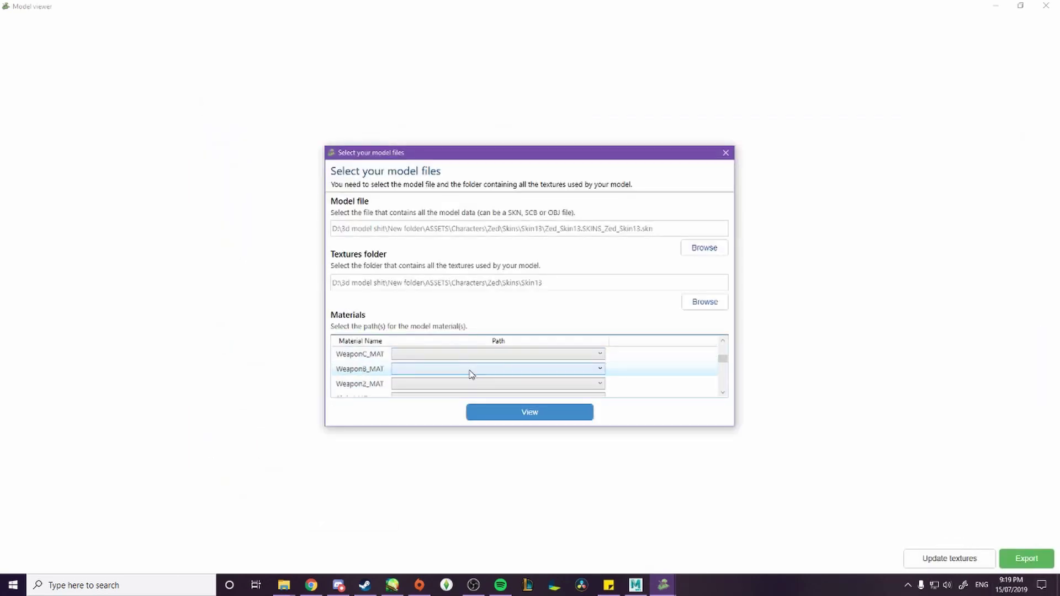
{"action": "left_click", "coordinate": [475, 368]}
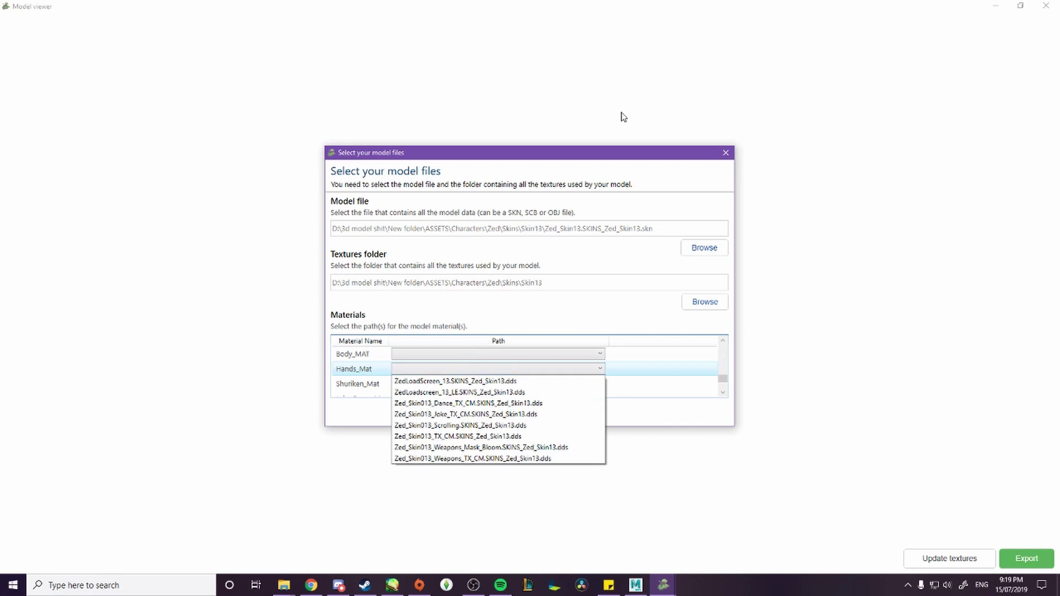
{"action": "left_click", "coordinate": [525, 370]}
{"action": "scroll", "coordinate": [540, 386], "scroll_direction": "down", "scroll_amount": 2}
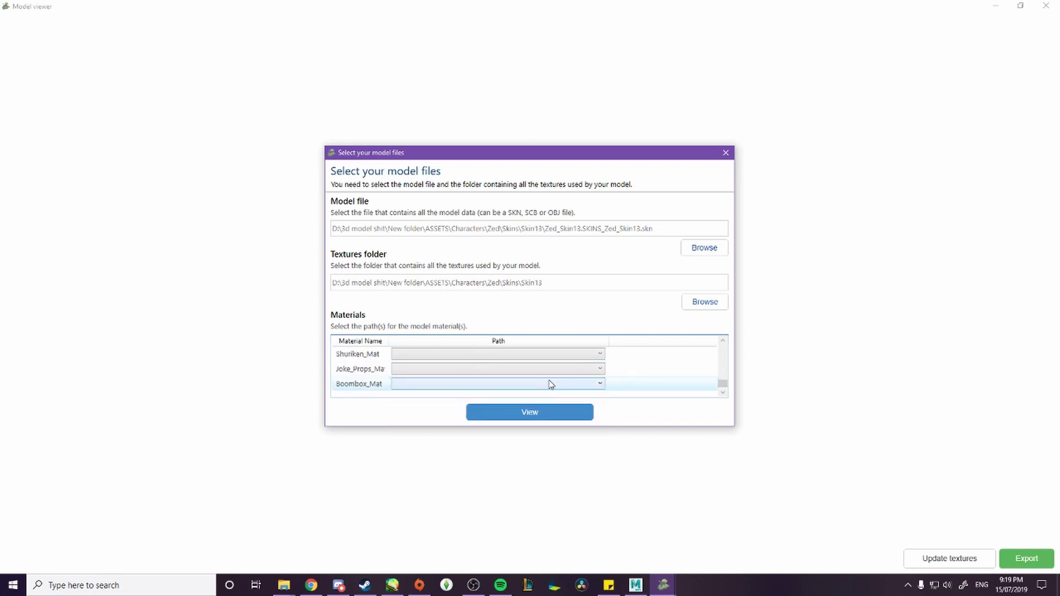
{"action": "scroll", "coordinate": [555, 385], "scroll_direction": "up", "scroll_amount": 3}
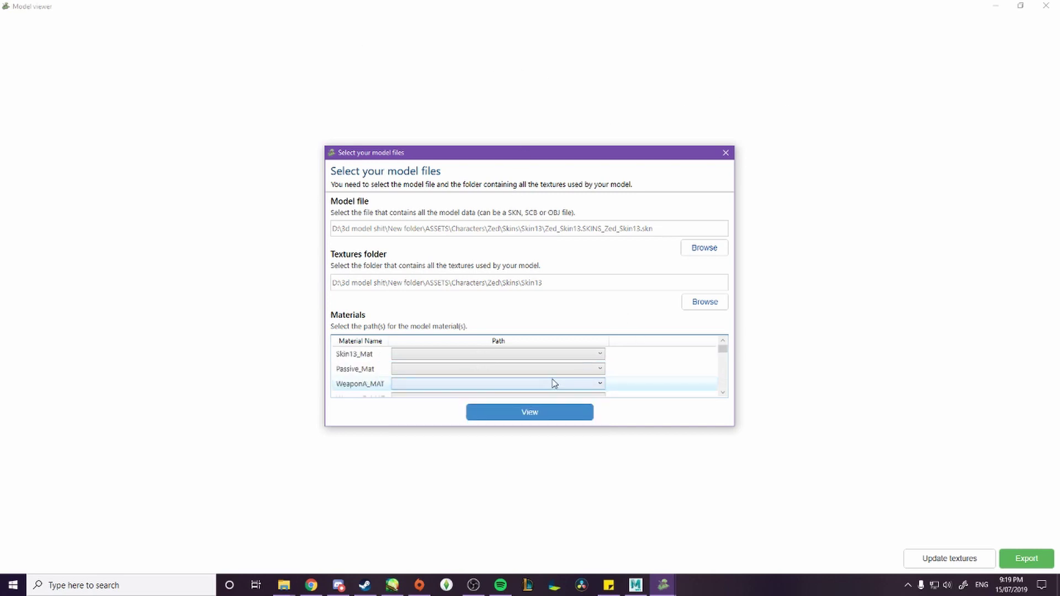
{"action": "left_click", "coordinate": [550, 418]}
{"action": "left_click_drag", "start_coordinate": [793, 315], "coordinate": [745, 359]}
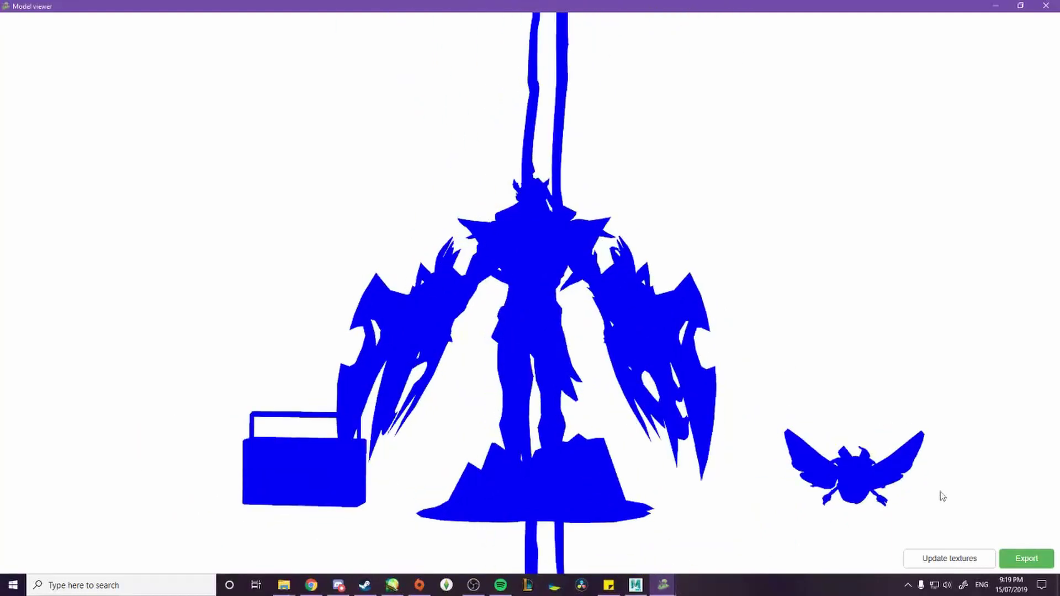
Export the model as Wavefront OBJ 'a.obj' in the Skin13 folder, then close the viewer and Wooxy.
{"action": "left_click", "coordinate": [1023, 560]}
{"action": "left_click", "coordinate": [680, 350]}
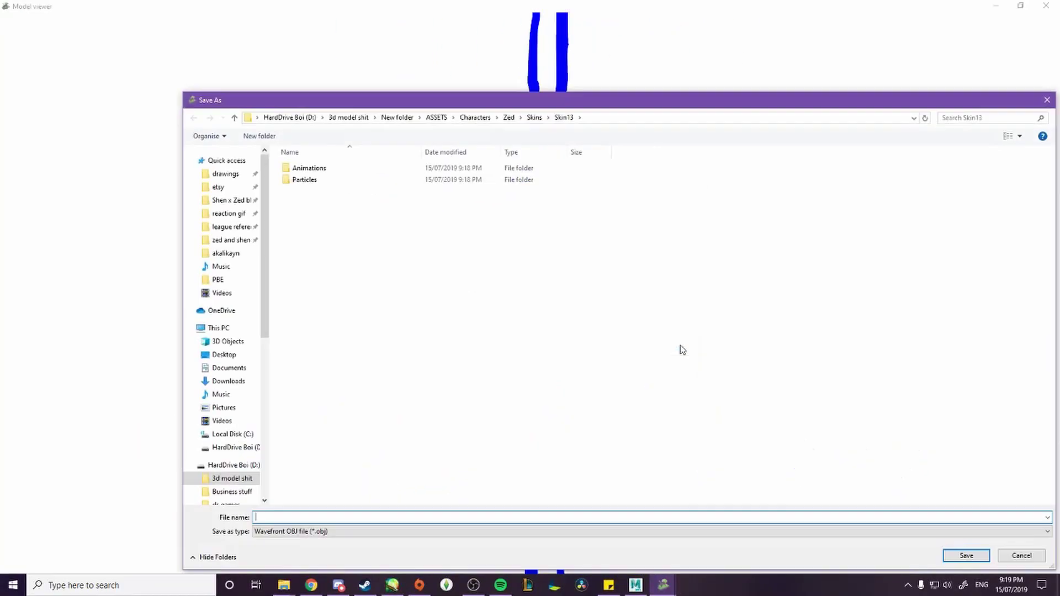
{"action": "type", "text": "a"}
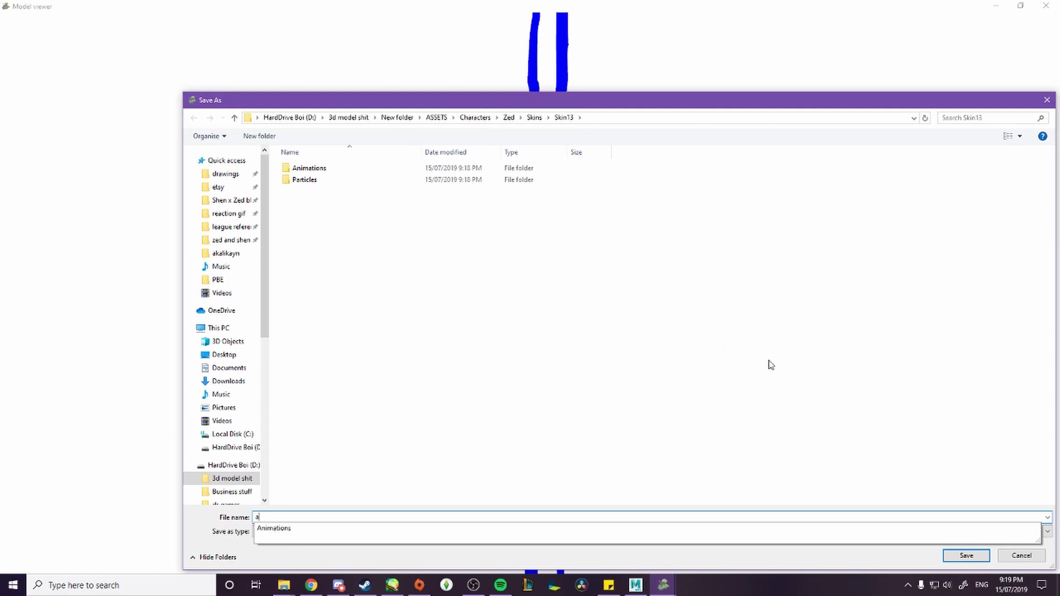
{"action": "left_click", "coordinate": [967, 555]}
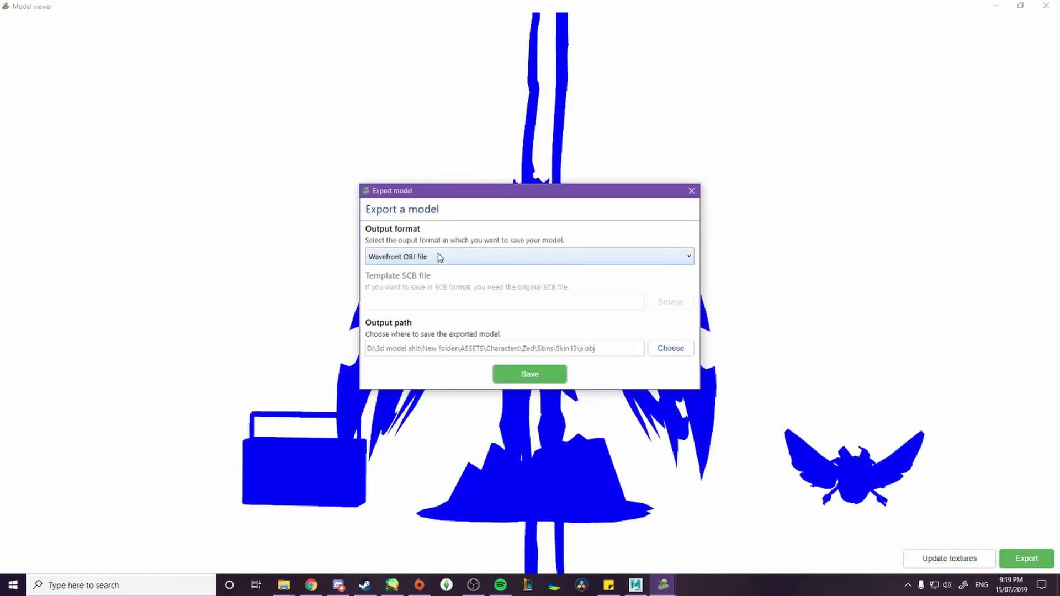
{"action": "left_click", "coordinate": [440, 257]}
{"action": "left_click", "coordinate": [557, 376]}
{"action": "left_click", "coordinate": [558, 375]}
{"action": "left_click", "coordinate": [578, 333]}
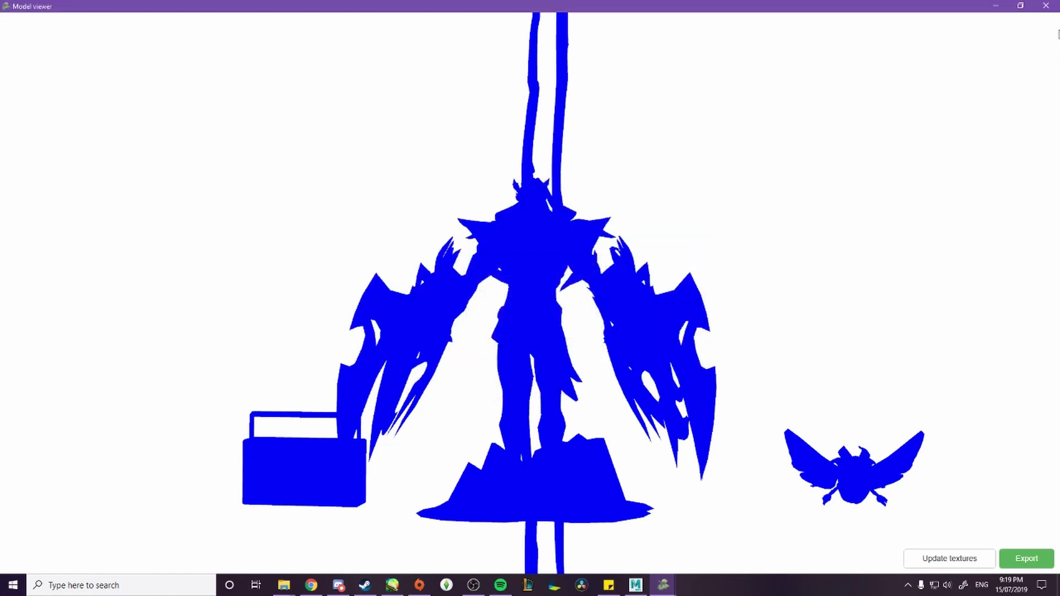
{"action": "left_click", "coordinate": [1046, 6]}
{"action": "left_click", "coordinate": [808, 122]}
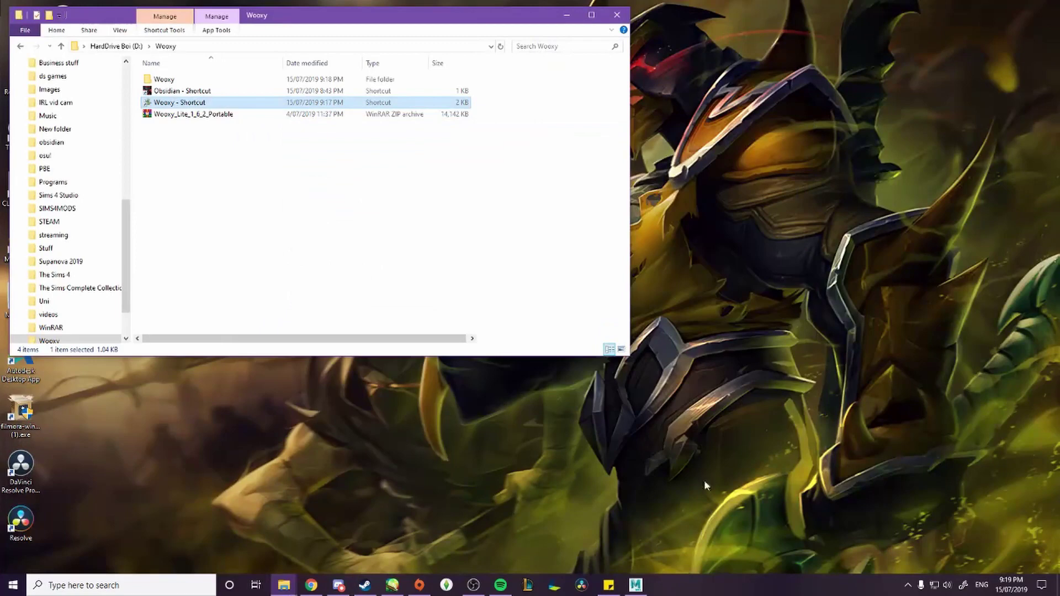
Enable Hardware Texturing in Maya's viewport Shading menu, toggling the grid off and on.
{"action": "left_click", "coordinate": [636, 585]}
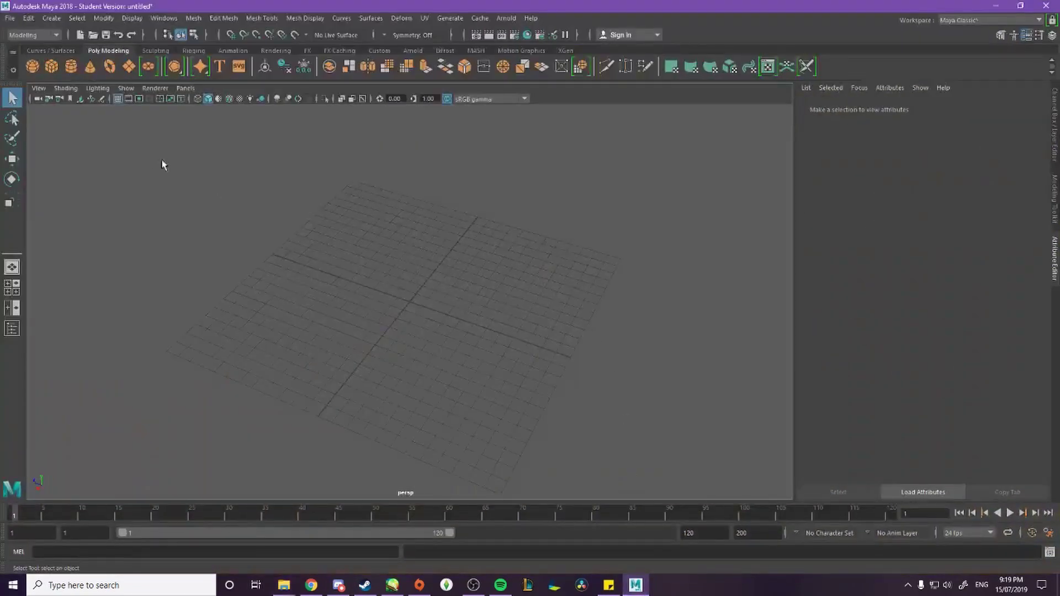
{"action": "left_click", "coordinate": [91, 88]}
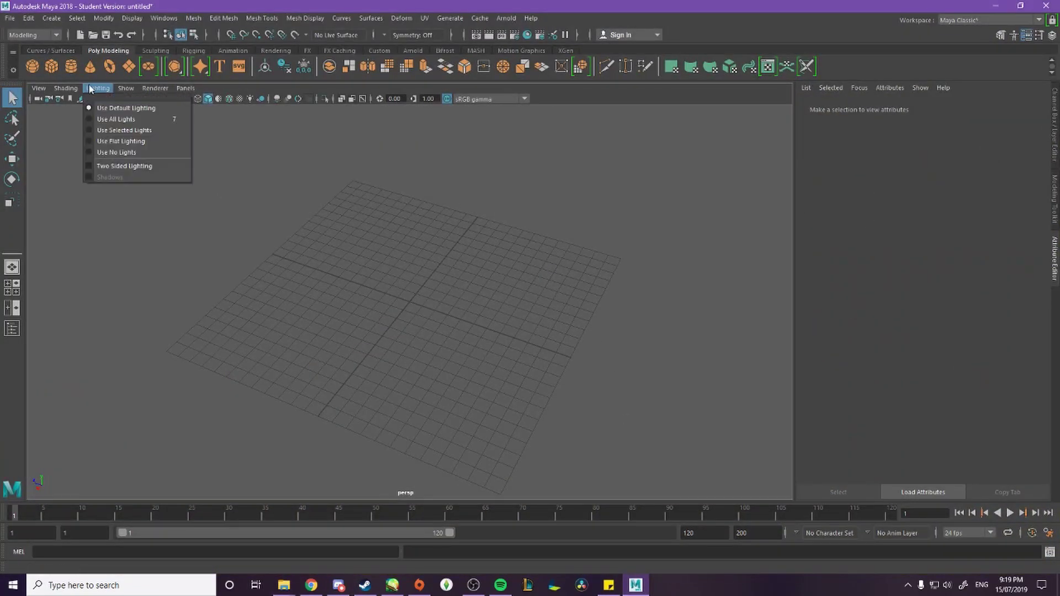
{"action": "left_click", "coordinate": [121, 141]}
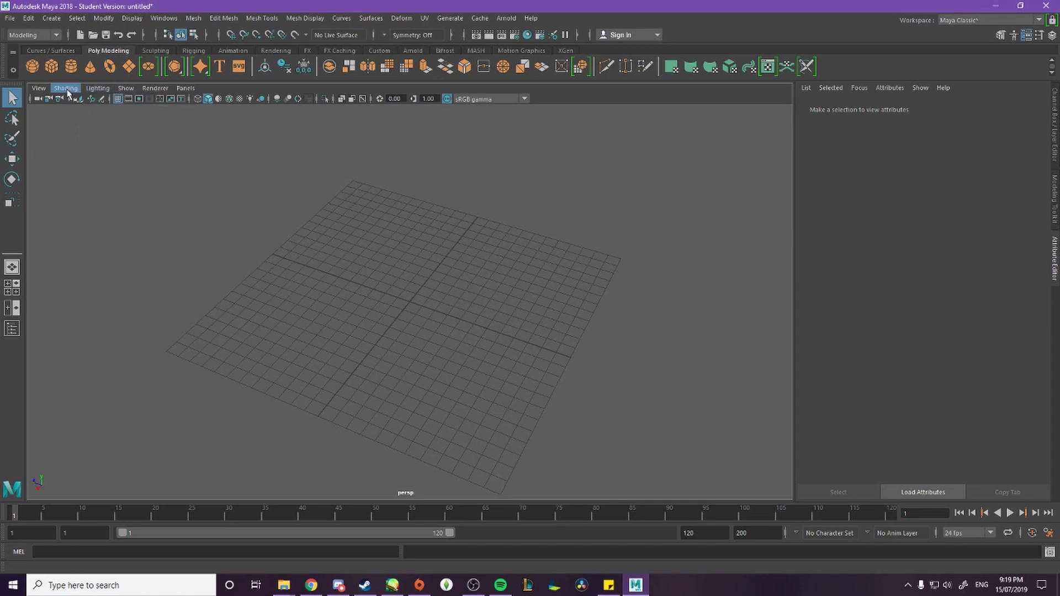
{"action": "left_click", "coordinate": [67, 94]}
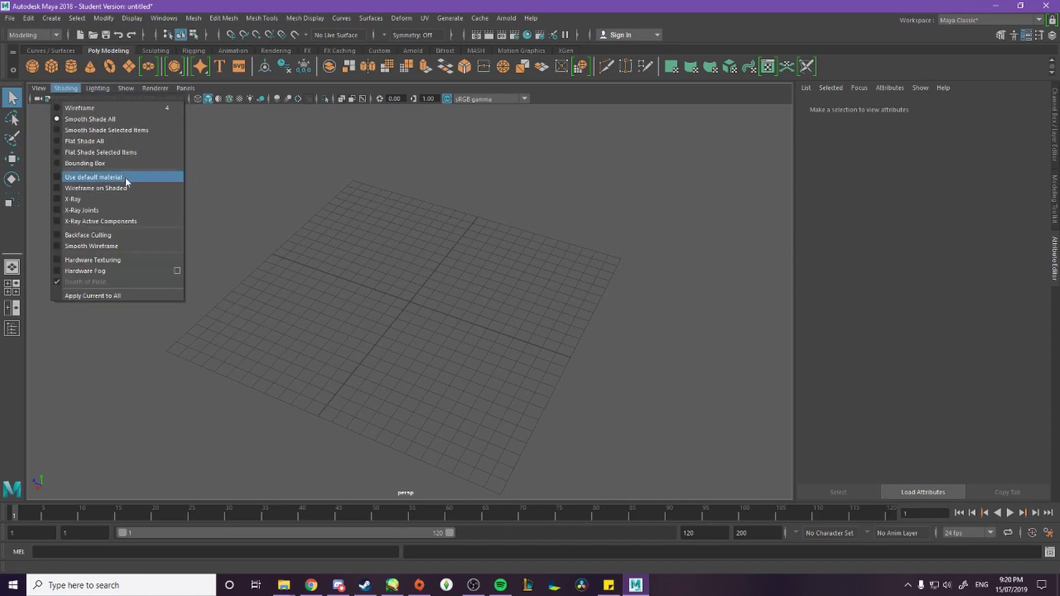
{"action": "left_click", "coordinate": [87, 260]}
{"action": "left_click", "coordinate": [118, 99]}
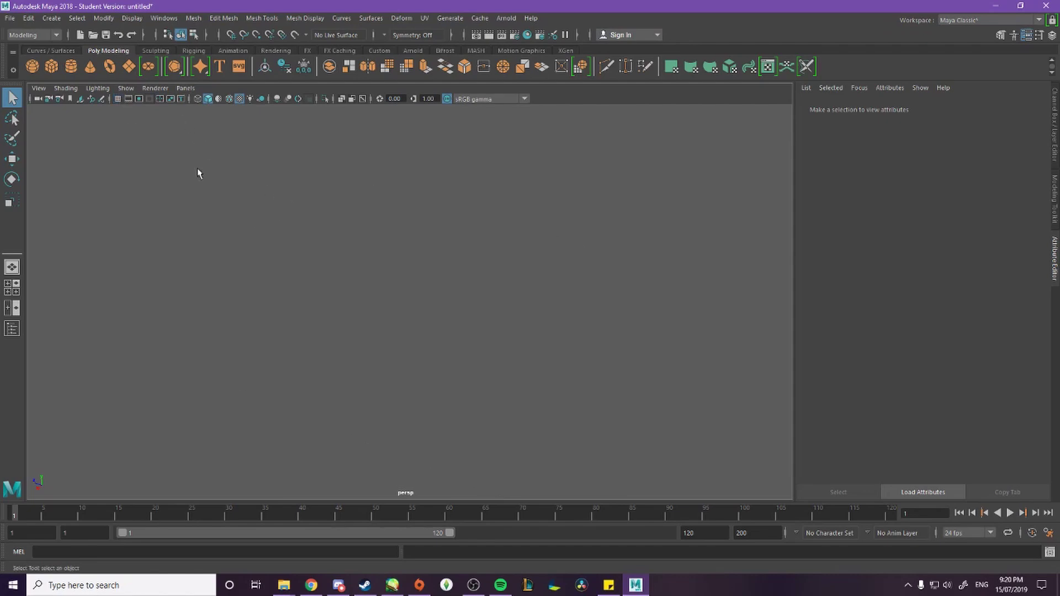
{"action": "left_click", "coordinate": [117, 98]}
{"action": "left_click_drag", "start_coordinate": [507, 320], "coordinate": [339, 517]}
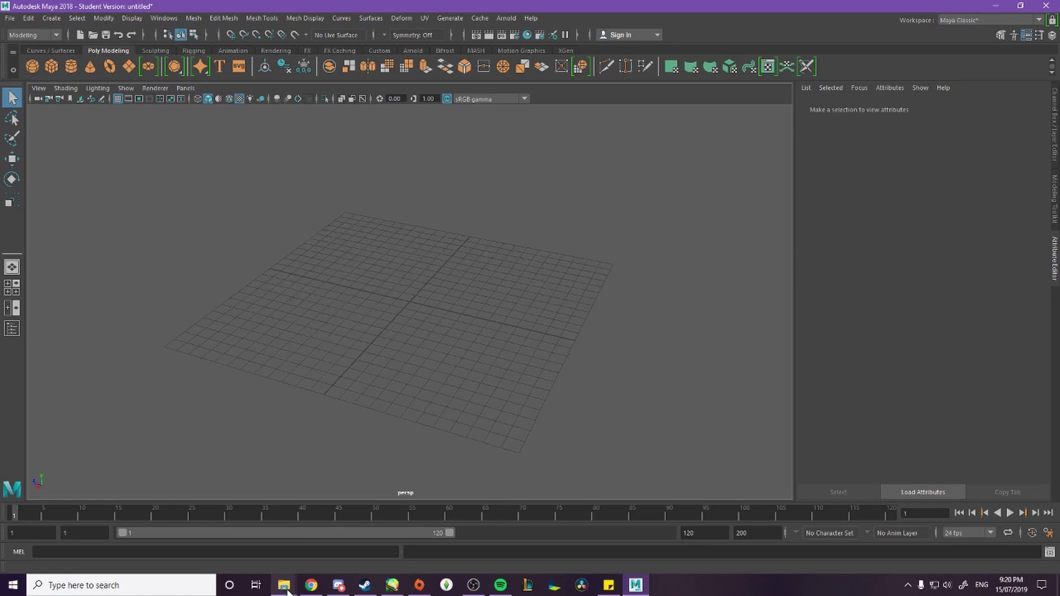
Navigate File Explorer to New folder\ASSETS\Characters\Zed\Skins\Skin13.
{"action": "mouse_move", "coordinate": [290, 588]}
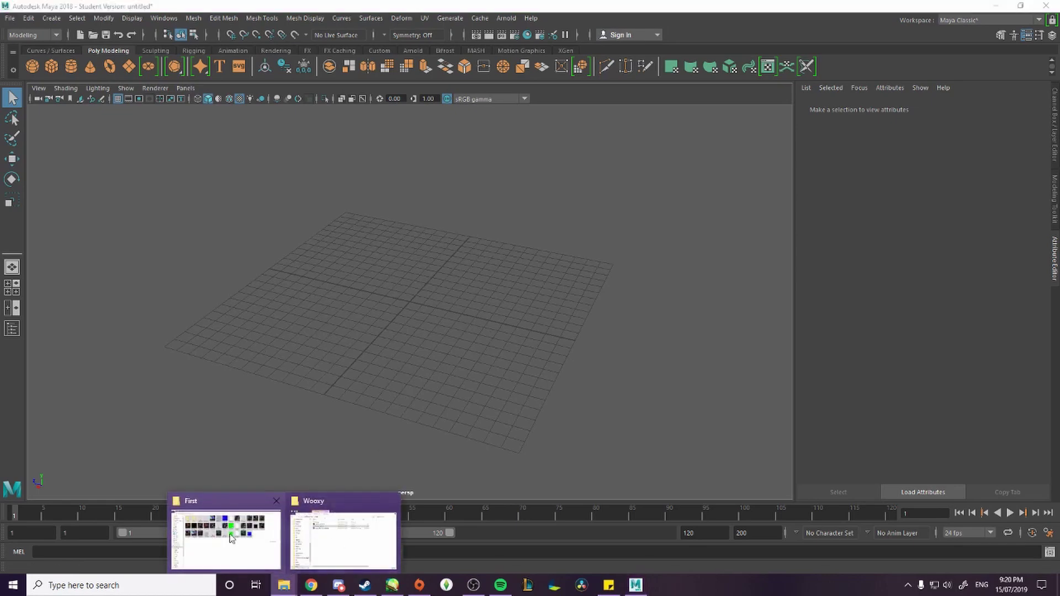
{"action": "left_click", "coordinate": [337, 533]}
{"action": "left_click", "coordinate": [161, 35]}
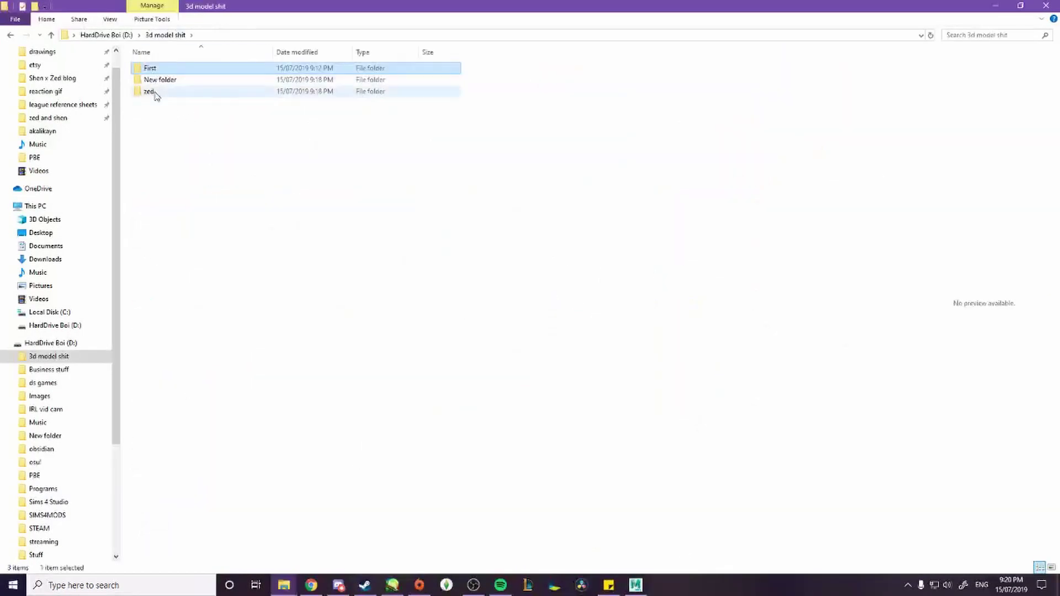
{"action": "double_click", "coordinate": [156, 91]}
{"action": "left_click", "coordinate": [175, 35]}
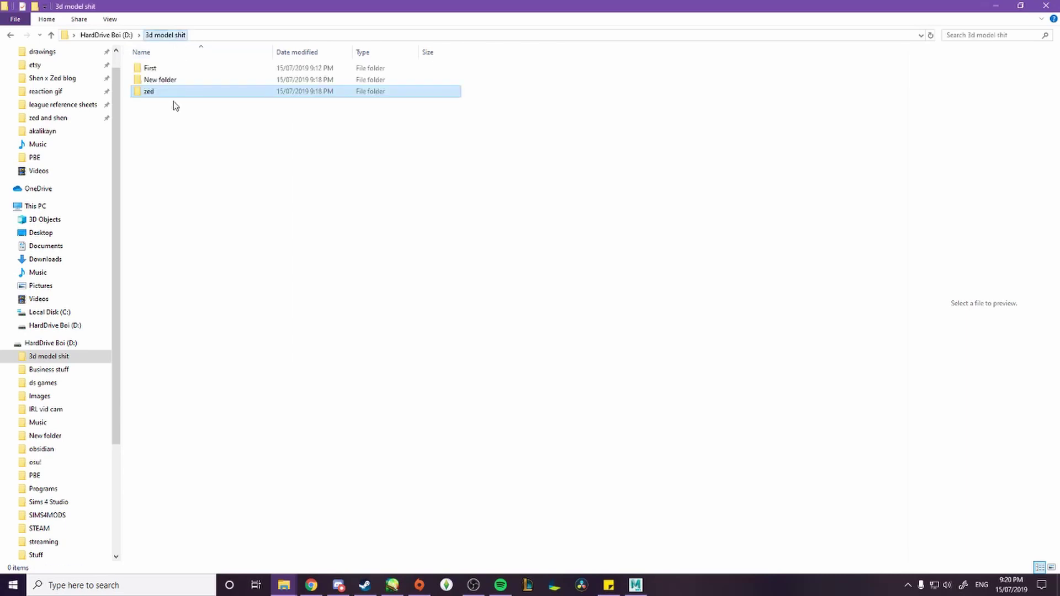
{"action": "double_click", "coordinate": [156, 78]}
{"action": "double_click", "coordinate": [157, 72]}
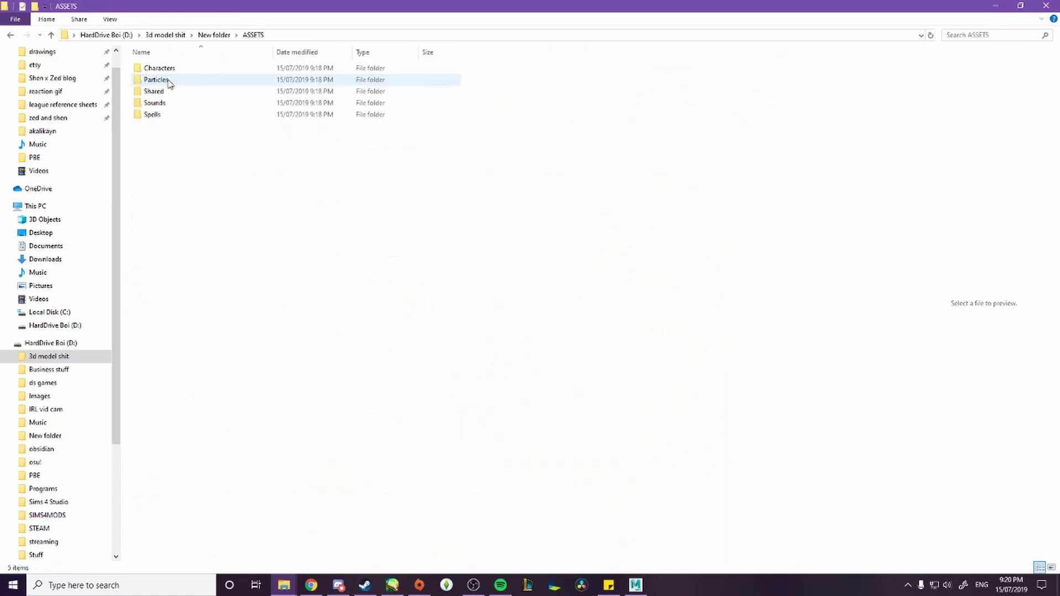
{"action": "double_click", "coordinate": [164, 69]}
{"action": "double_click", "coordinate": [156, 92]}
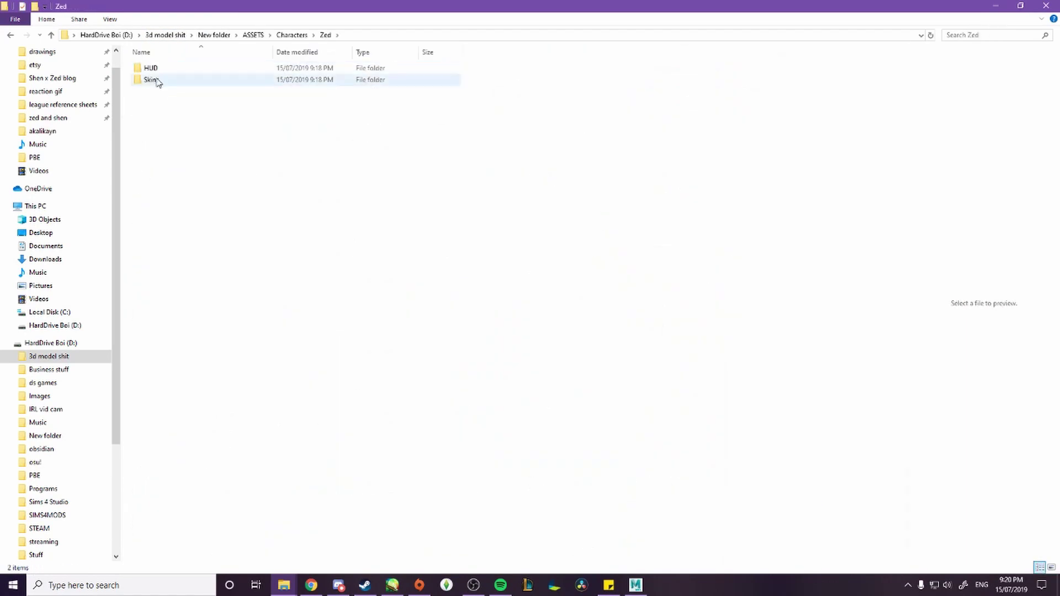
{"action": "double_click", "coordinate": [158, 82]}
{"action": "double_click", "coordinate": [168, 220]}
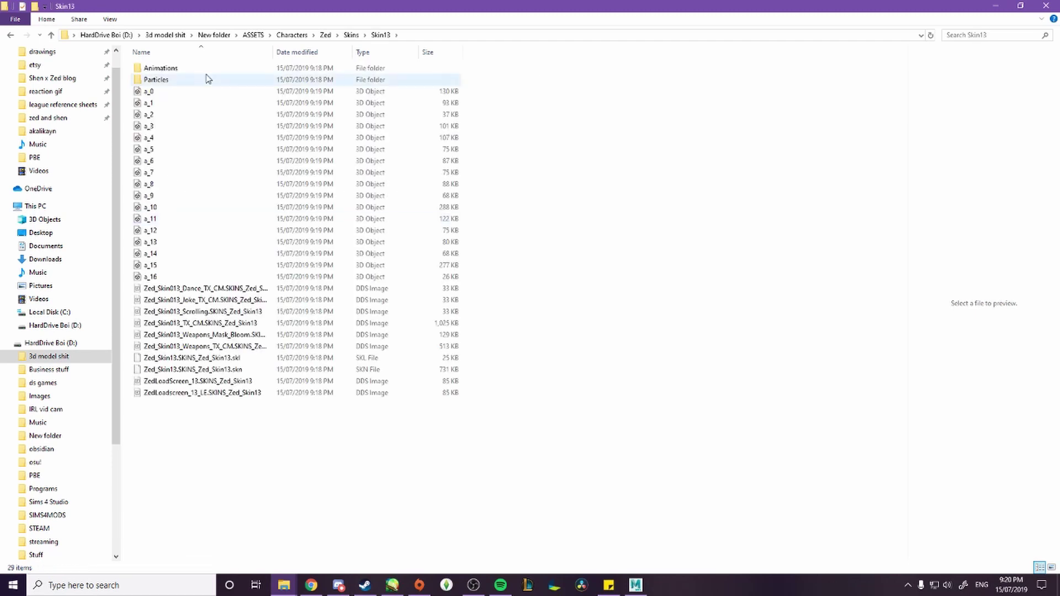
Select the seventeen files a_0 through a_16 and drag them into Maya's viewport.
{"action": "left_click", "coordinate": [160, 91]}
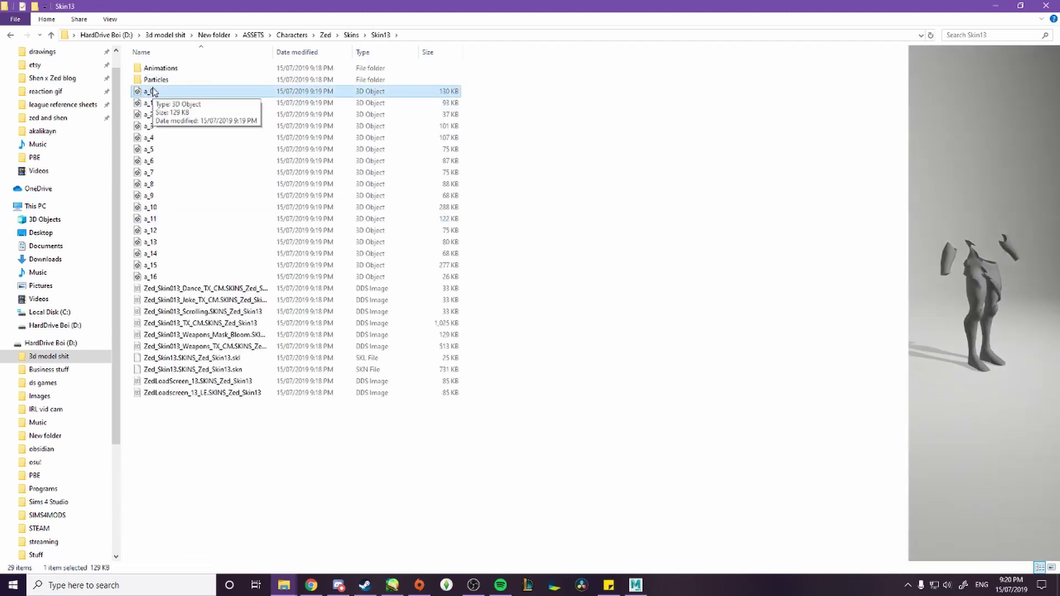
{"action": "left_click", "coordinate": [157, 276]}
{"action": "left_click", "coordinate": [177, 231]}
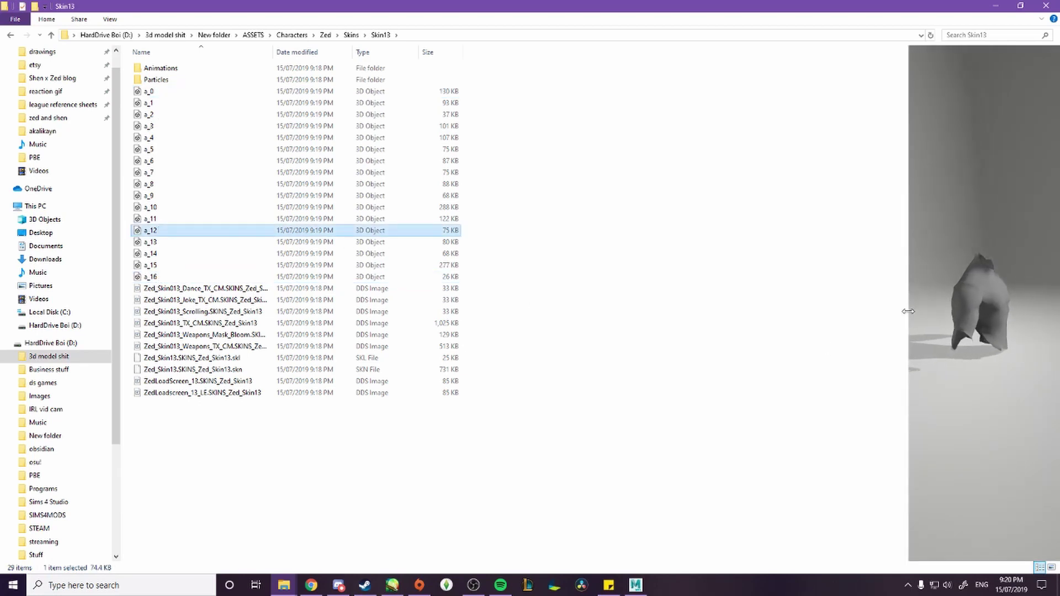
{"action": "left_click_drag", "start_coordinate": [1032, 367], "coordinate": [1057, 391]}
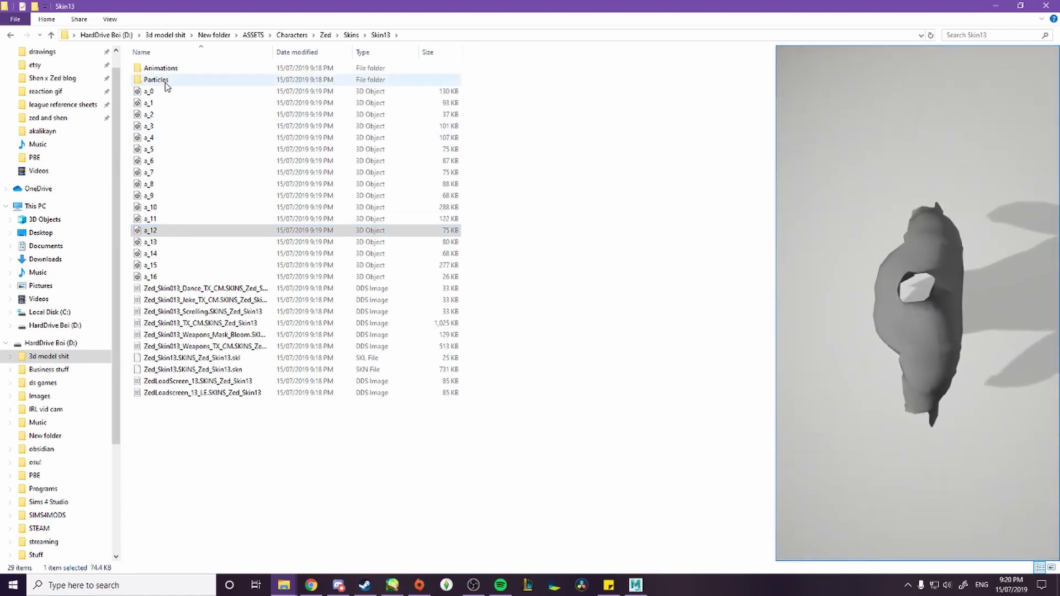
{"action": "left_click", "coordinate": [157, 91]}
{"action": "left_click", "coordinate": [162, 278], "text": "shift"}
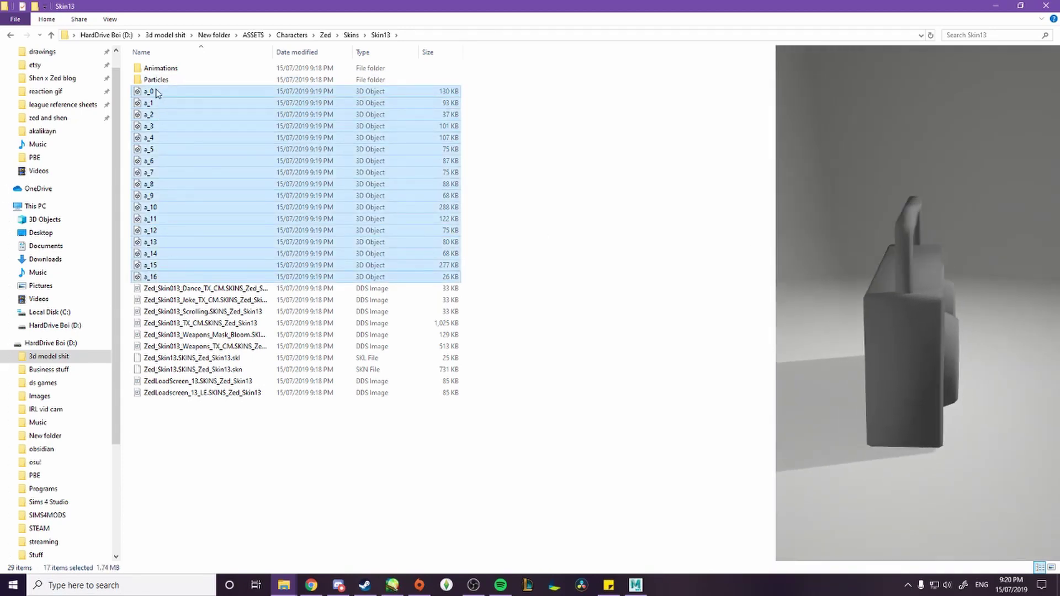
{"action": "left_click_drag", "start_coordinate": [163, 278], "coordinate": [307, 239]}
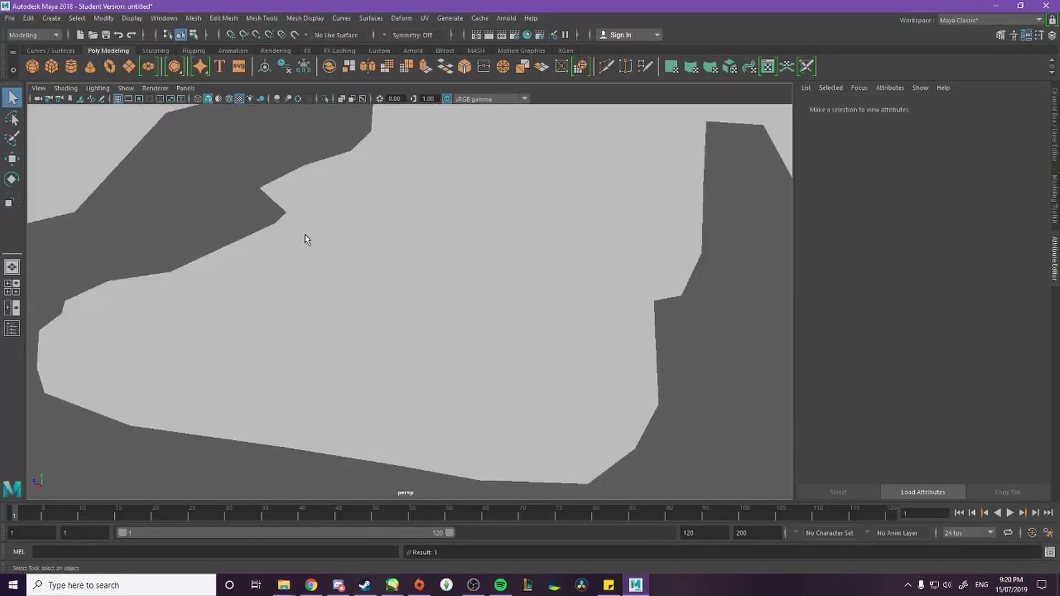
Tumble the camera out to the whole Zed model and marquee-select all its meshes.
{"action": "left_click", "coordinate": [12, 16]}
{"action": "left_click", "coordinate": [103, 152]}
{"action": "left_click_drag", "start_coordinate": [198, 153], "coordinate": [475, 331]}
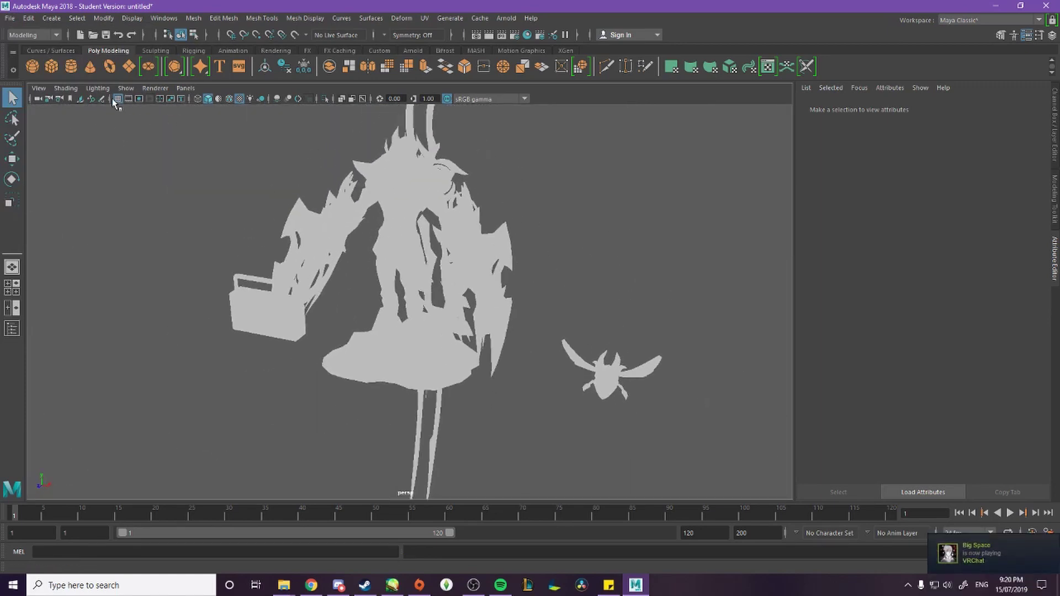
{"action": "left_click_drag", "start_coordinate": [232, 252], "coordinate": [359, 306]}
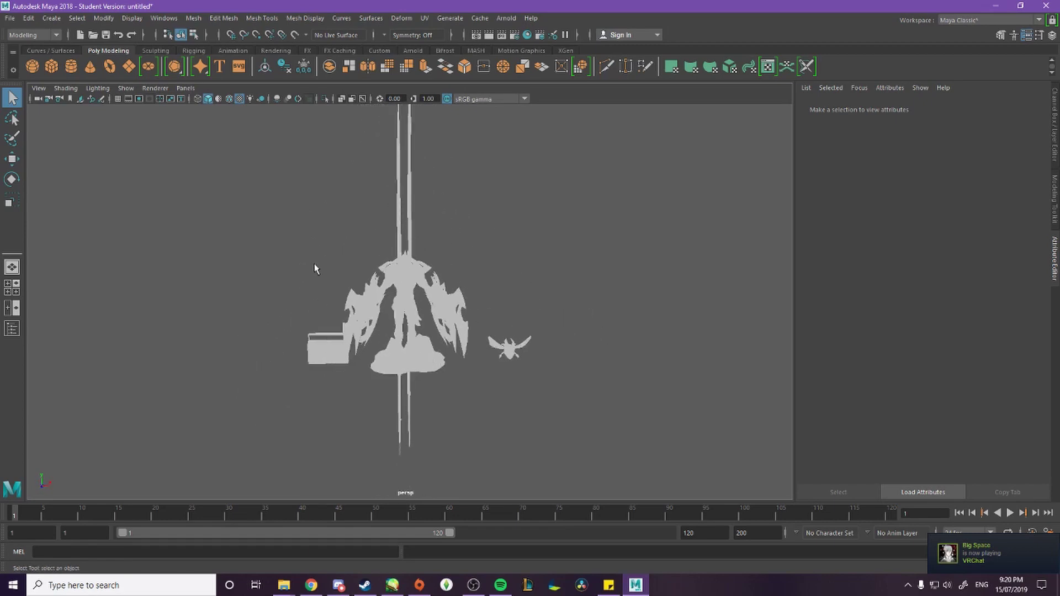
{"action": "left_click_drag", "start_coordinate": [260, 165], "coordinate": [565, 462]}
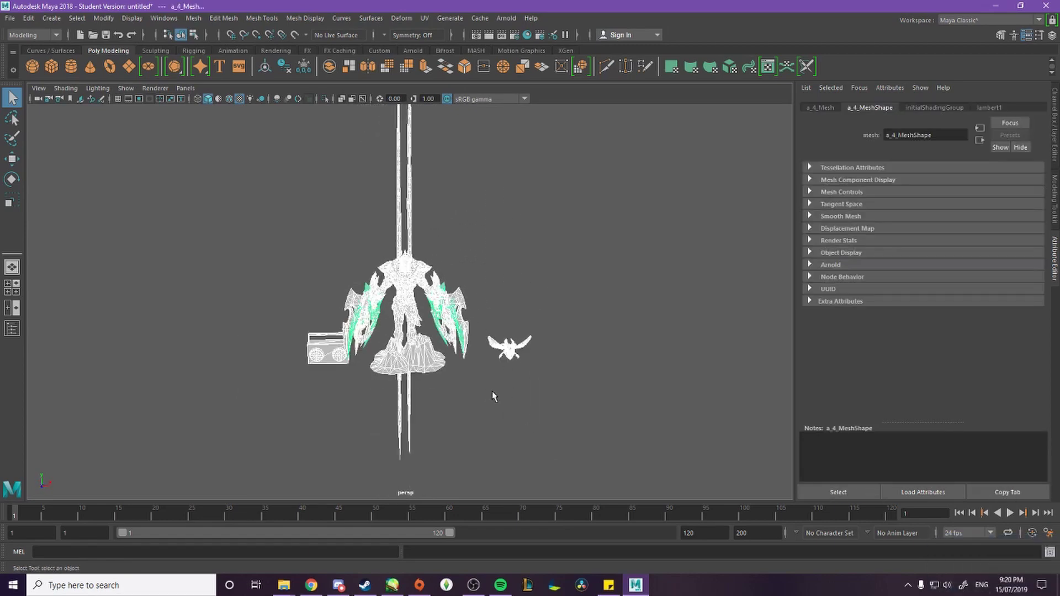
Frame the pieces, assign them a new Lambert material, and start a texture for its Color.
{"action": "key", "text": "f"}
{"action": "right_click", "coordinate": [408, 284]}
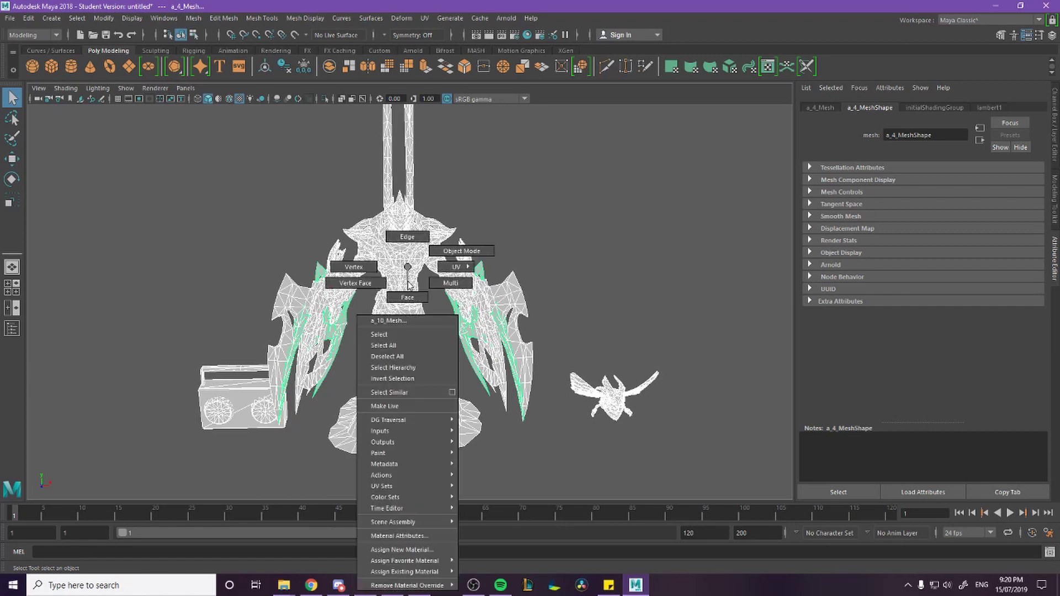
{"action": "left_click", "coordinate": [389, 548]}
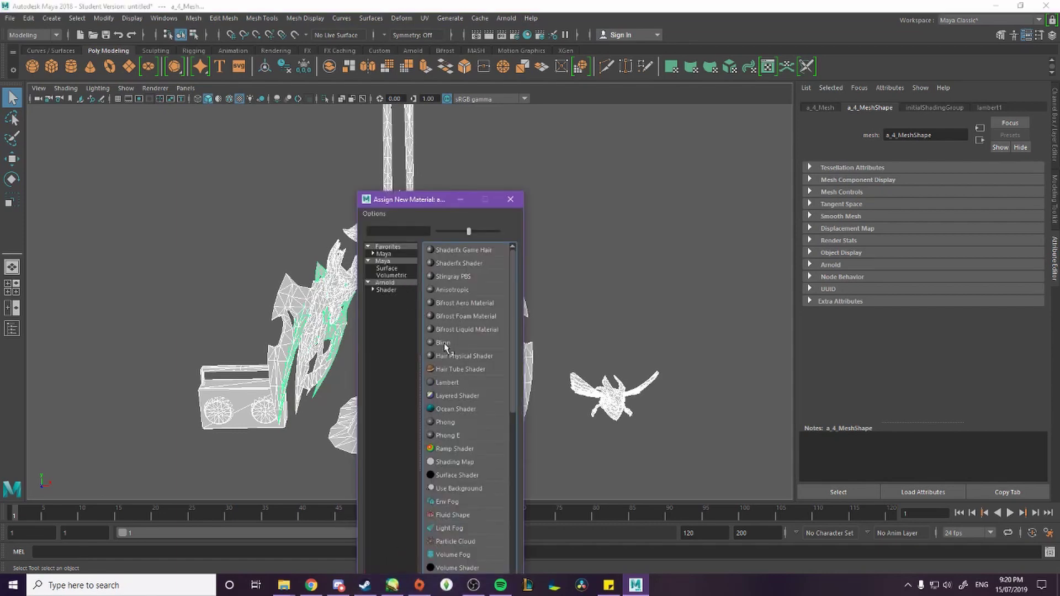
{"action": "left_click", "coordinate": [444, 382]}
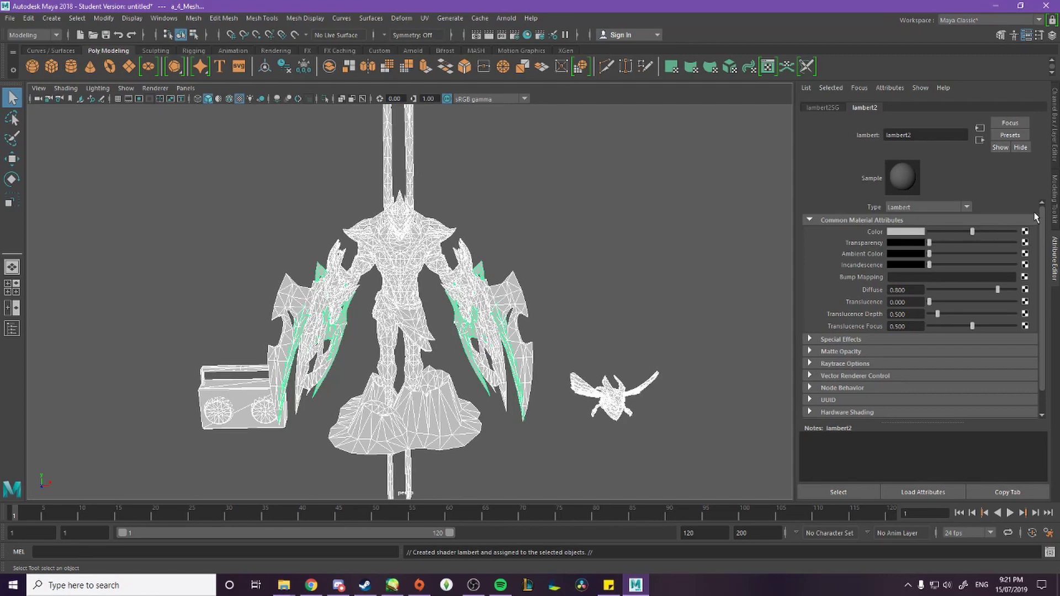
{"action": "left_click", "coordinate": [1024, 233]}
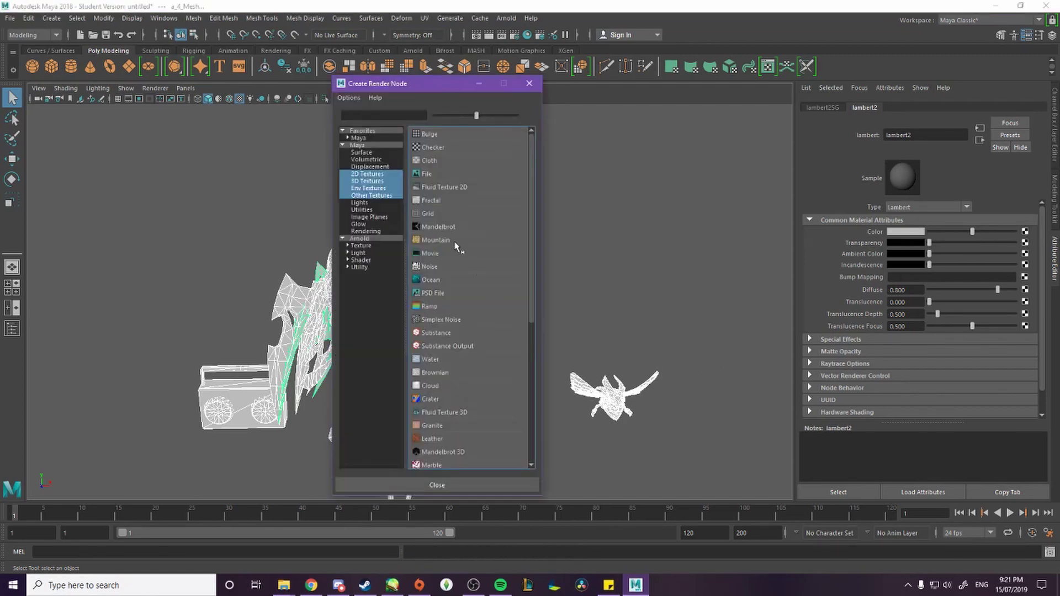
Create a File texture node and load Zed_Skin013_TX_CM.SKINS_Zed_Skin13.dds into lambert2's colour.
{"action": "left_click", "coordinate": [417, 175]}
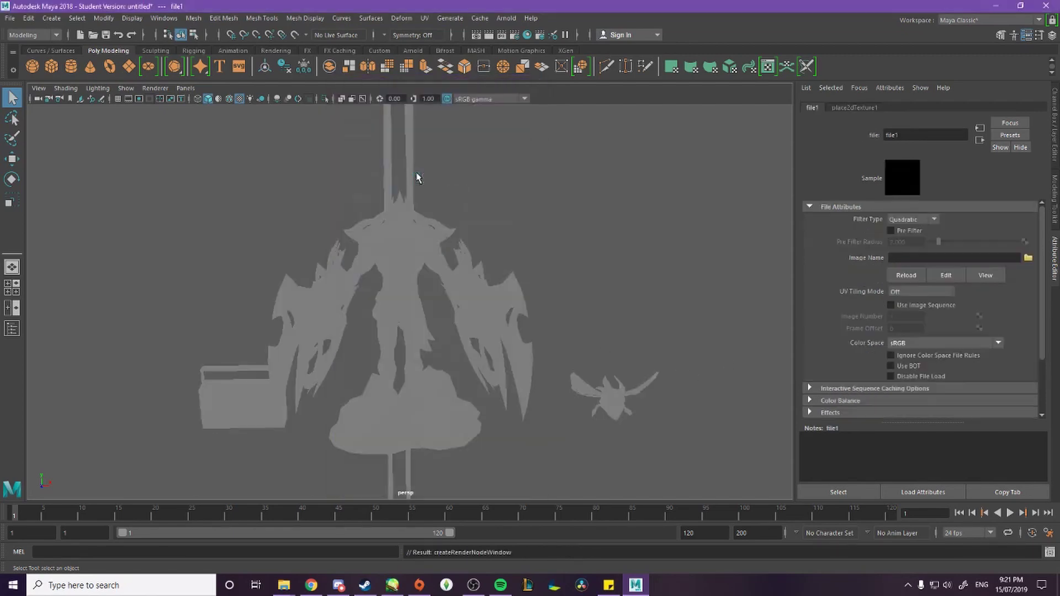
{"action": "left_click", "coordinate": [1028, 258]}
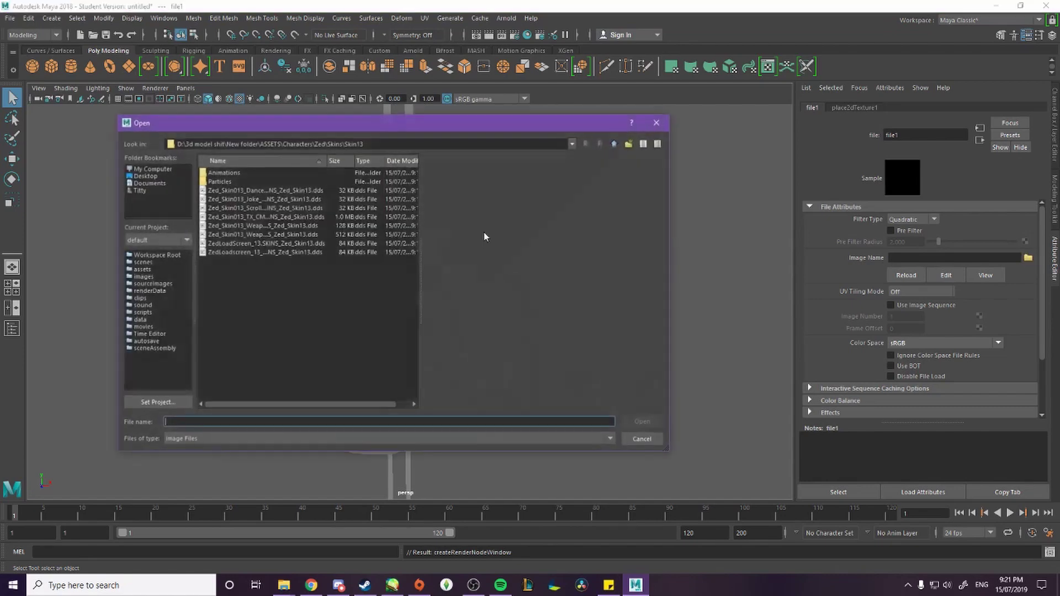
{"action": "left_click", "coordinate": [286, 191]}
{"action": "left_click", "coordinate": [287, 208]}
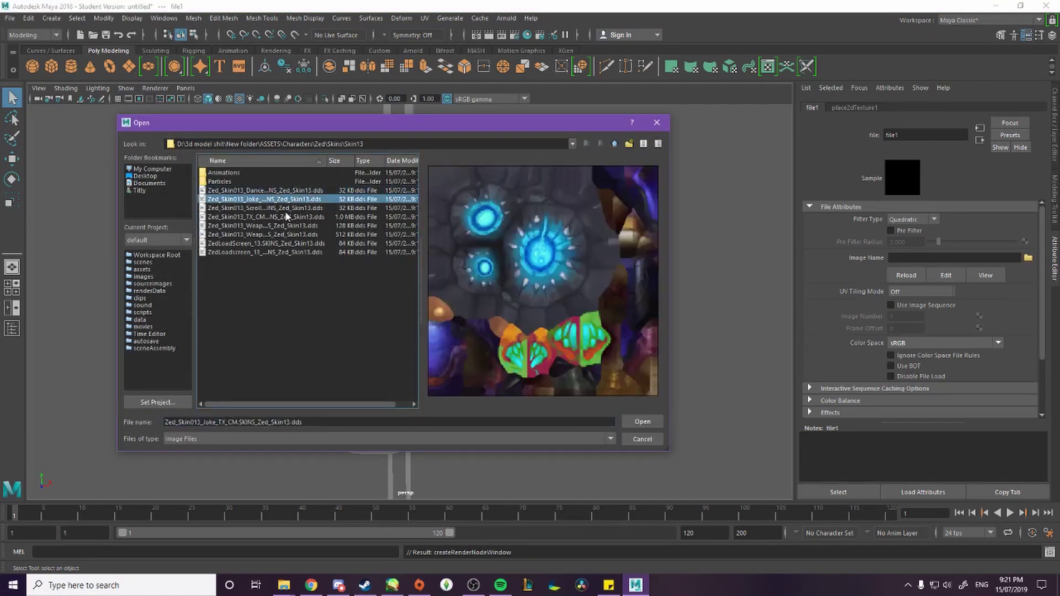
{"action": "left_click", "coordinate": [285, 217]}
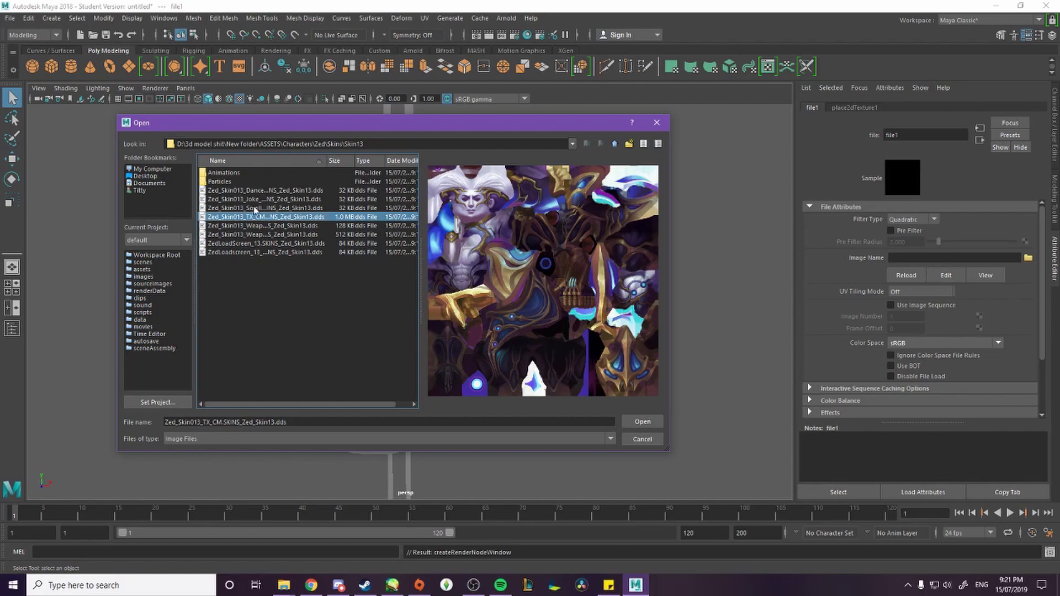
{"action": "left_click", "coordinate": [642, 422]}
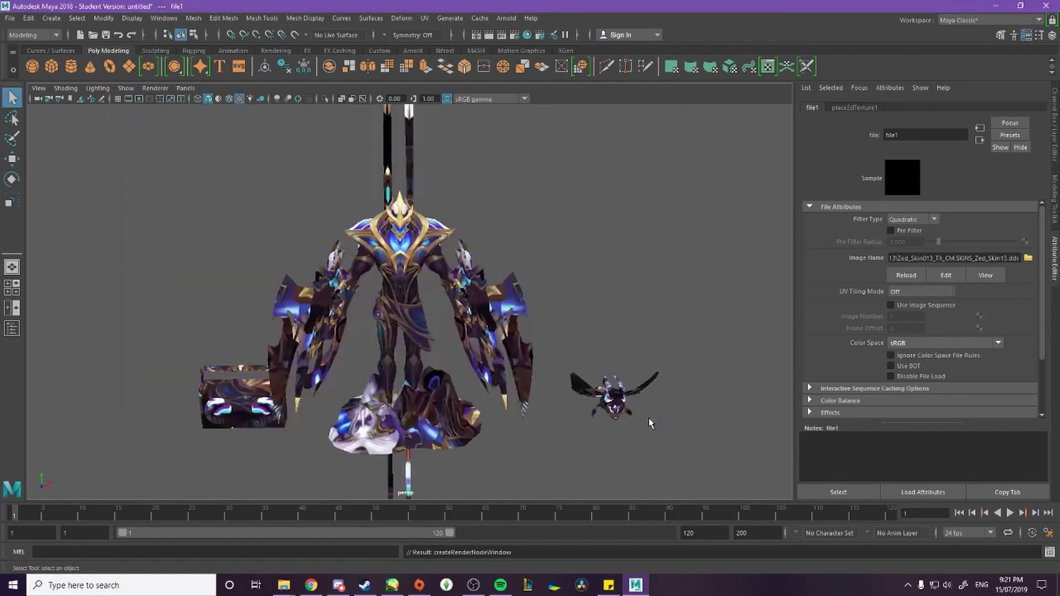
{"action": "left_click", "coordinate": [612, 316]}
{"action": "left_click_drag", "start_coordinate": [493, 367], "coordinate": [607, 359]}
{"action": "scroll", "coordinate": [471, 358], "scroll_direction": "up", "scroll_amount": 5}
{"action": "scroll", "coordinate": [472, 358], "scroll_direction": "down", "scroll_amount": 3}
{"action": "left_click_drag", "start_coordinate": [459, 378], "coordinate": [405, 285]}
{"action": "scroll", "coordinate": [450, 407], "scroll_direction": "down", "scroll_amount": 4}
{"action": "left_click", "coordinate": [404, 285]}
{"action": "left_click", "coordinate": [559, 388]}
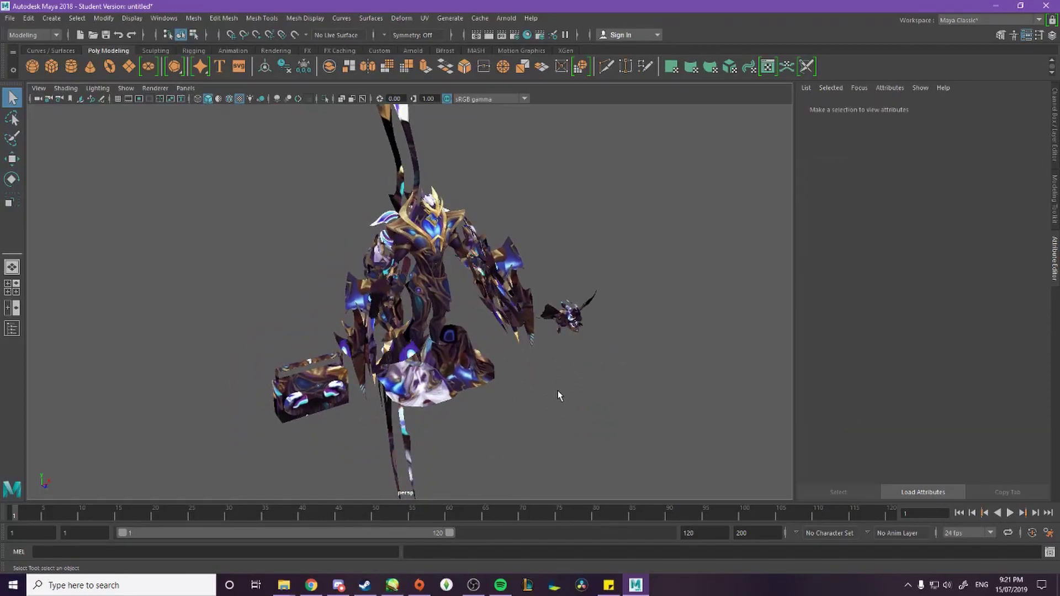